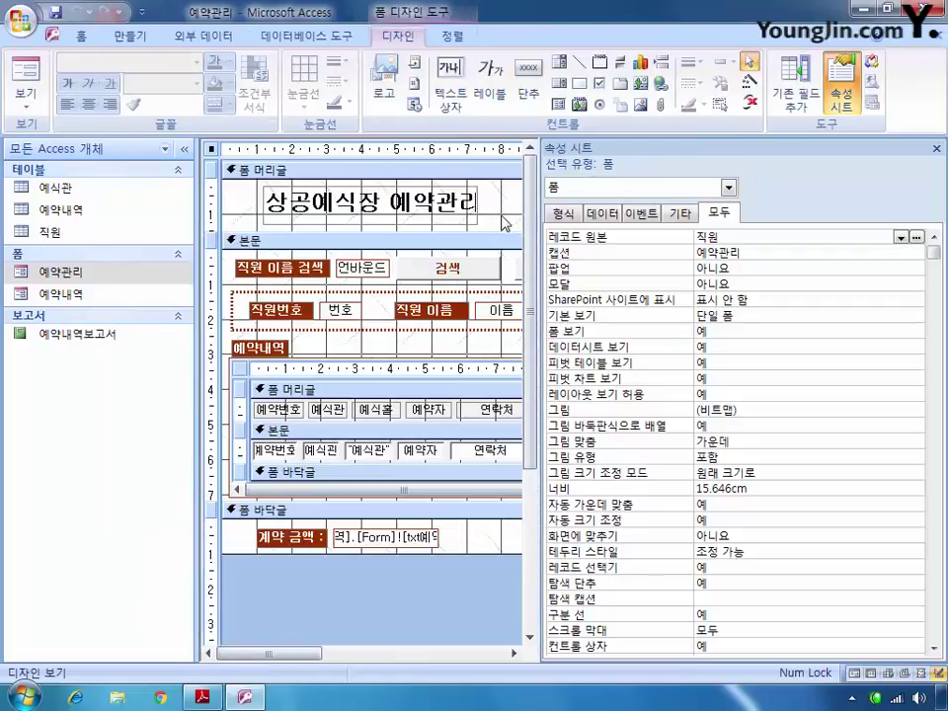
Assign an event procedure to the On Click event of the cmd검색 button and open its code
{"action": "left_click", "coordinate": [729, 188]}
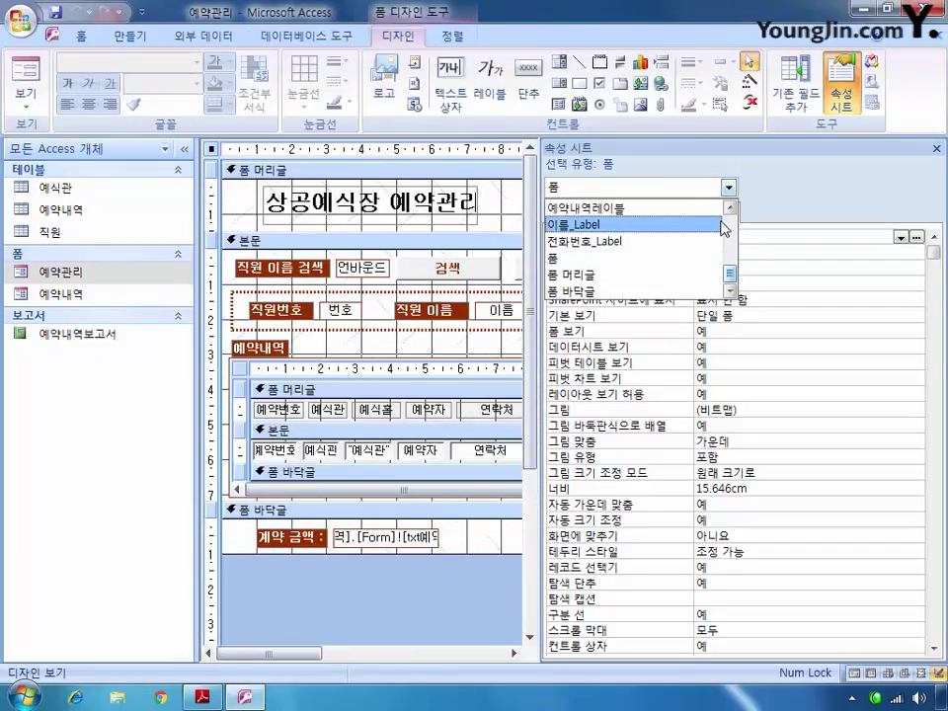
{"action": "left_click_drag", "start_coordinate": [731, 271], "coordinate": [731, 224]}
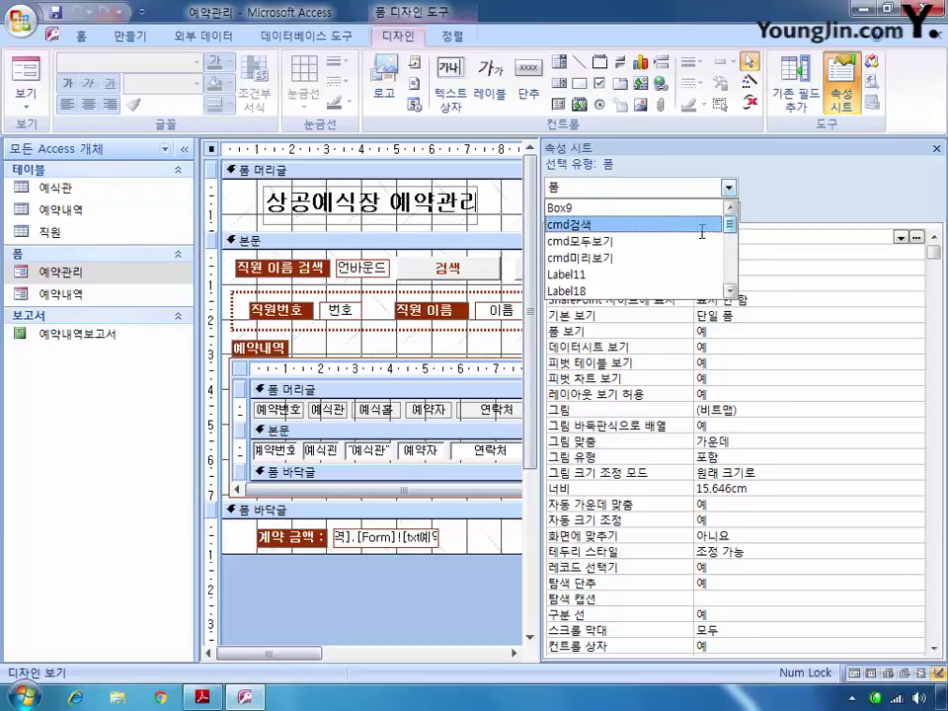
{"action": "left_click", "coordinate": [703, 225]}
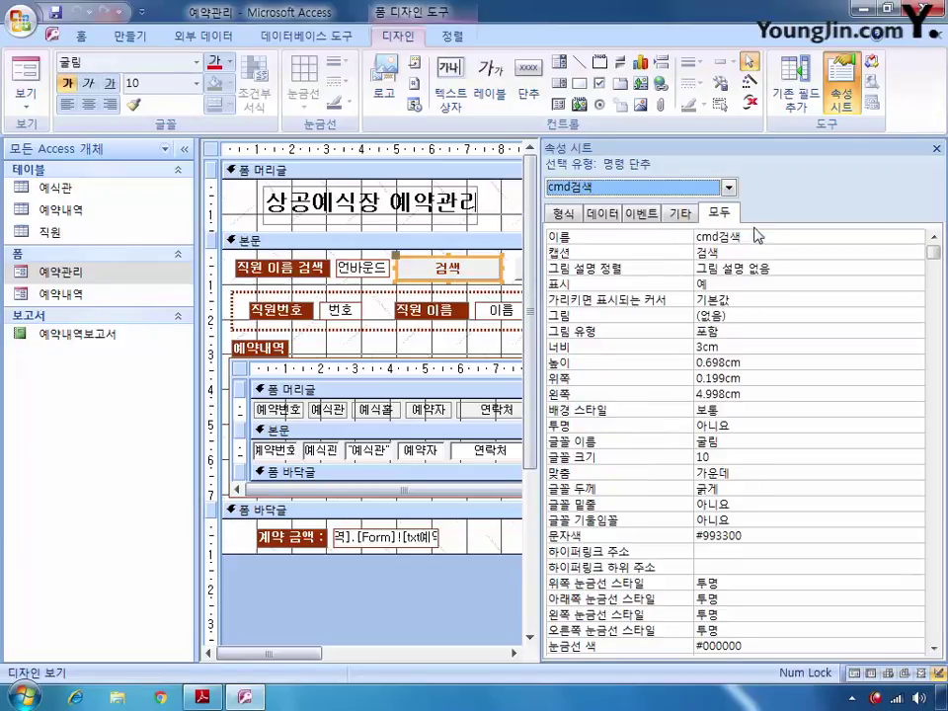
{"action": "left_click", "coordinate": [640, 213]}
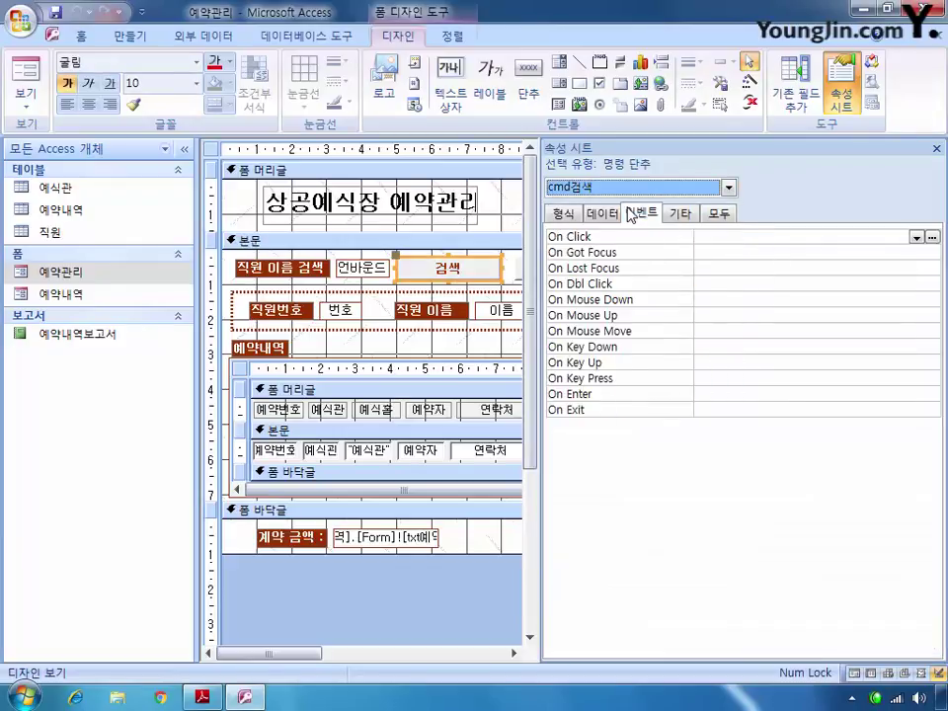
{"action": "left_click", "coordinate": [917, 237]}
{"action": "left_click", "coordinate": [899, 253]}
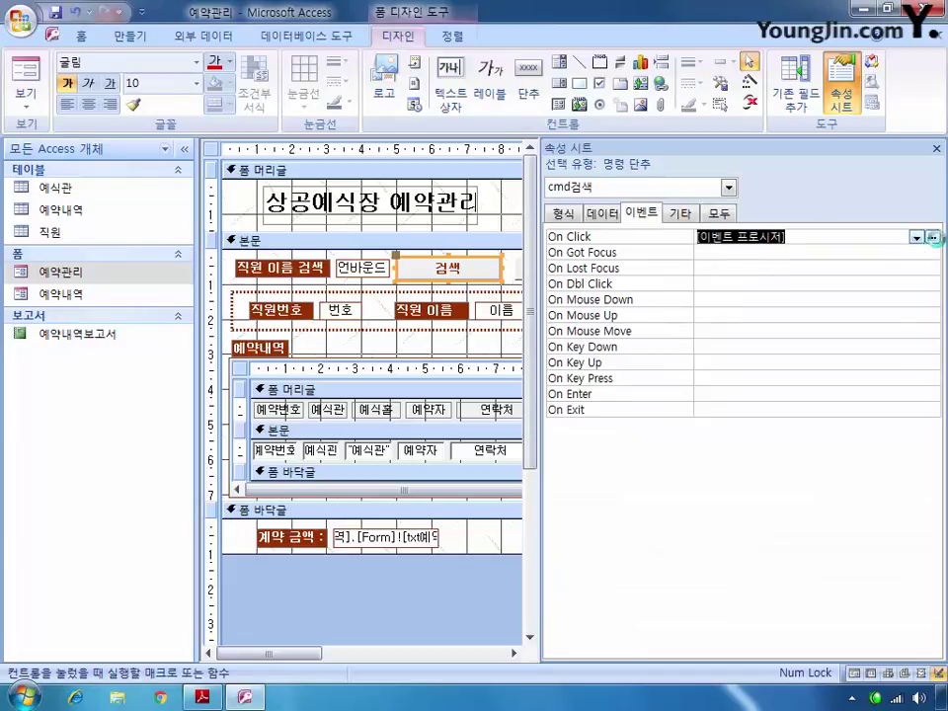
{"action": "left_click", "coordinate": [932, 238]}
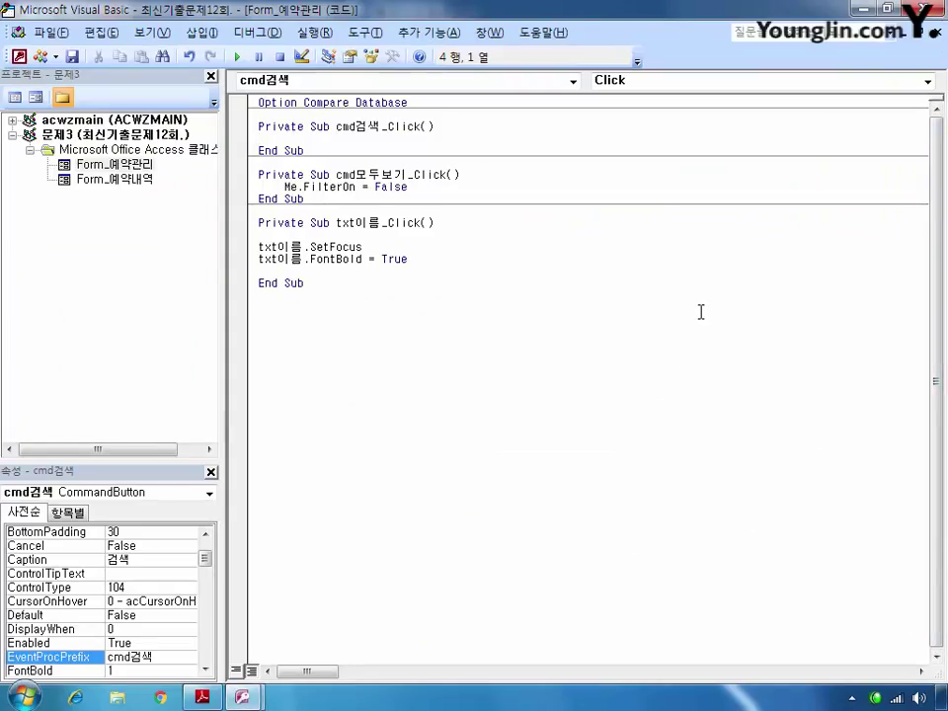
In the cmd검색 click procedure, add the line Me.Filter = "이름 like '*" & txt검색 & "*'"
{"action": "type", "text": "me.fil"}
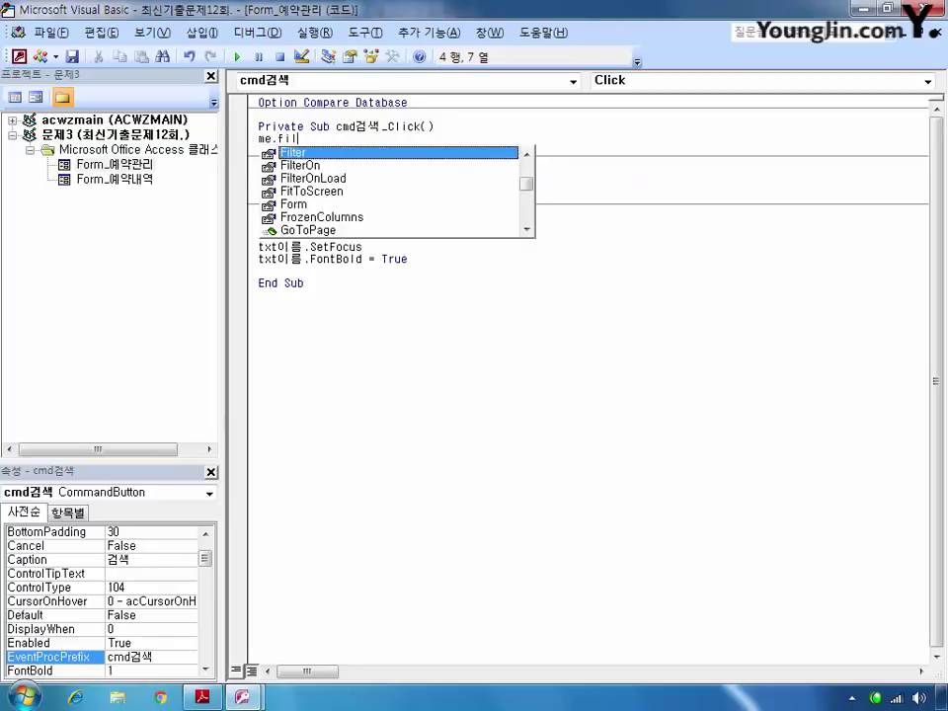
{"action": "type", "text": "ter = "}
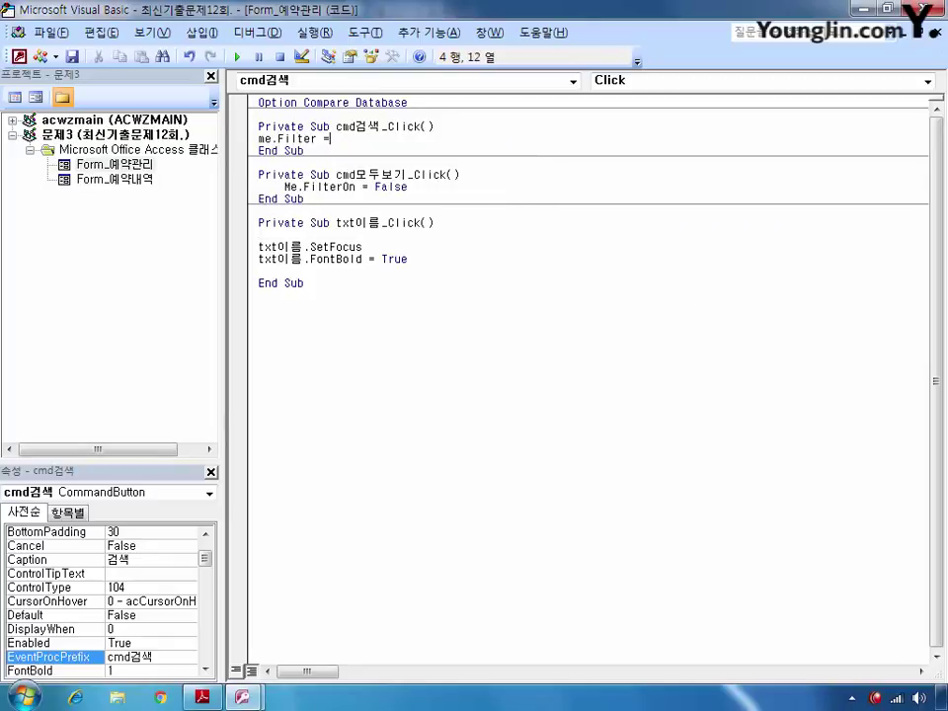
{"action": "type", "text": "\"이름 like '*\" & txt검색 & \""}
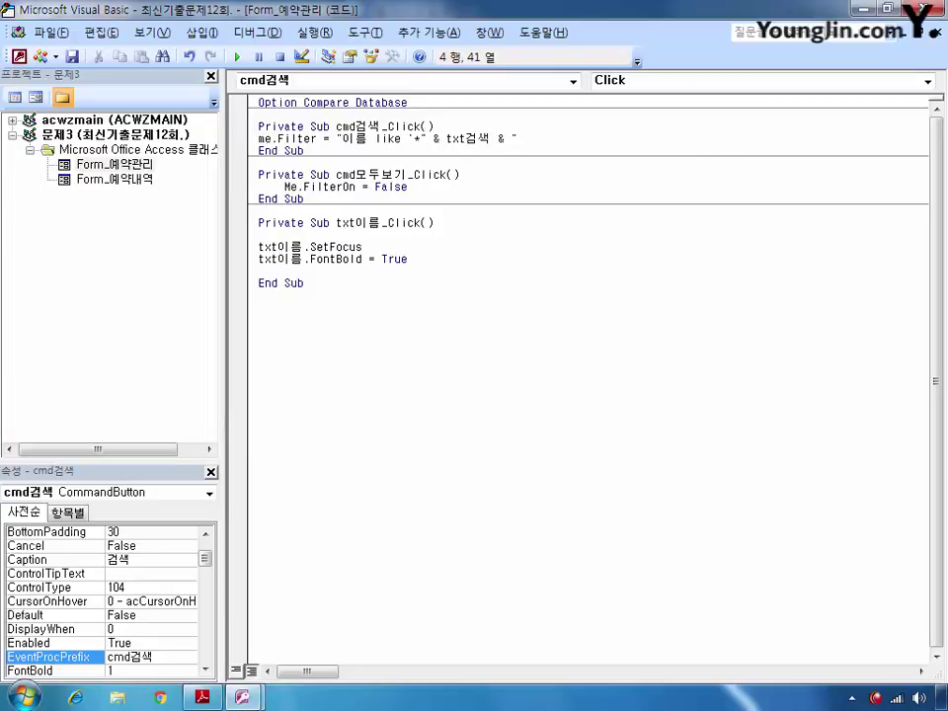
{"action": "type", "text": "*'\""}
{"action": "key", "text": "Return"}
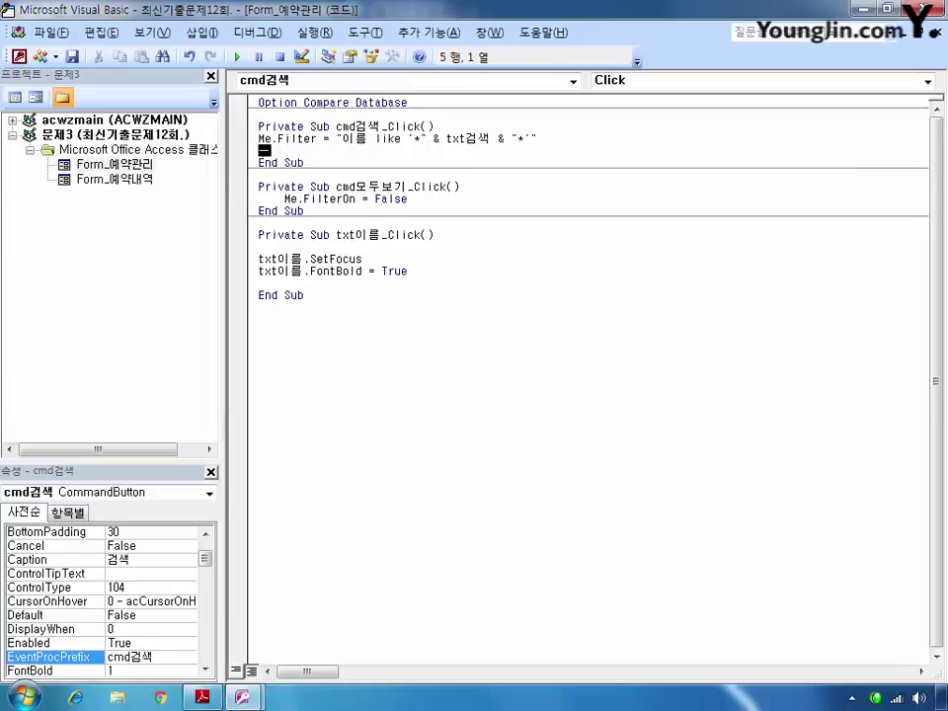
Add Me.FilterOn = True below the filter line in the cmd검색 procedure and return to the form design
{"action": "type", "text": "me.fi"}
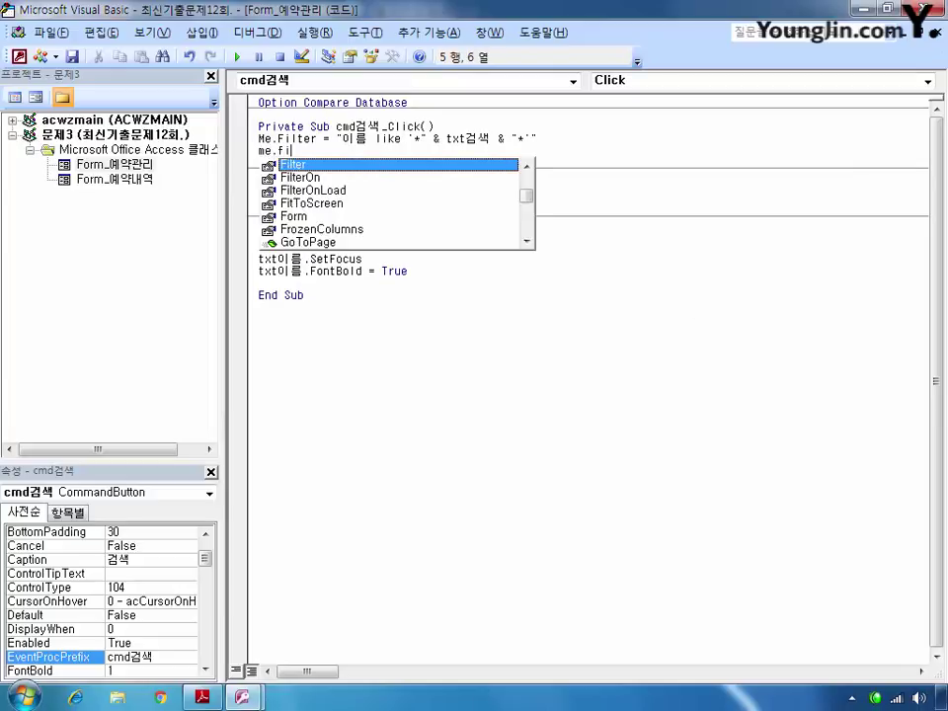
{"action": "key", "text": "Down"}
{"action": "key", "text": "Tab"}
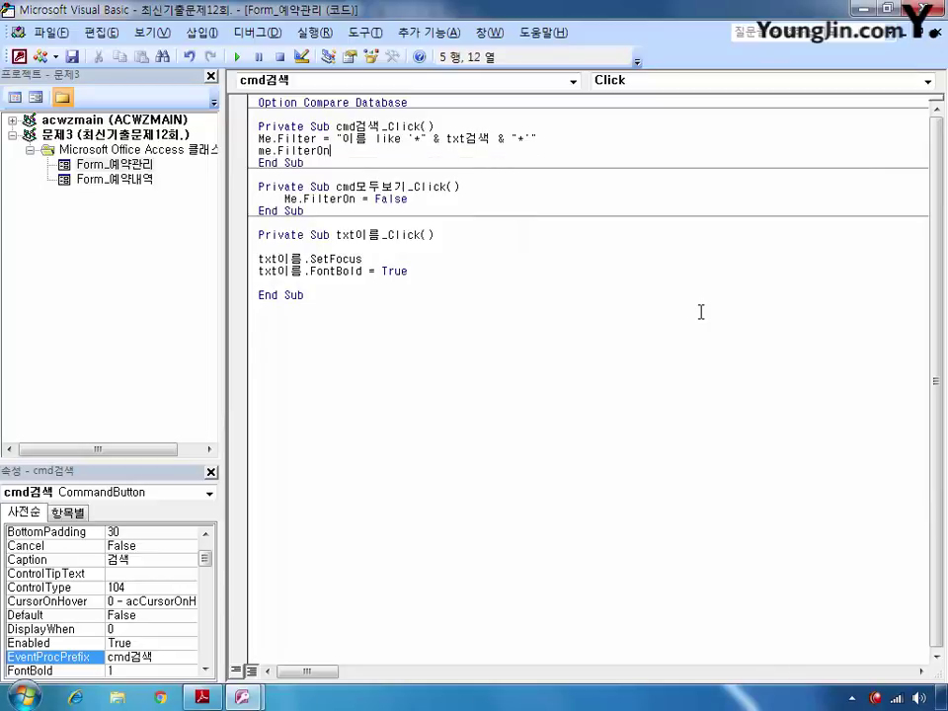
{"action": "type", "text": "="}
{"action": "key", "text": "Down"}
{"action": "key", "text": "Tab"}
{"action": "left_click", "coordinate": [595, 317]}
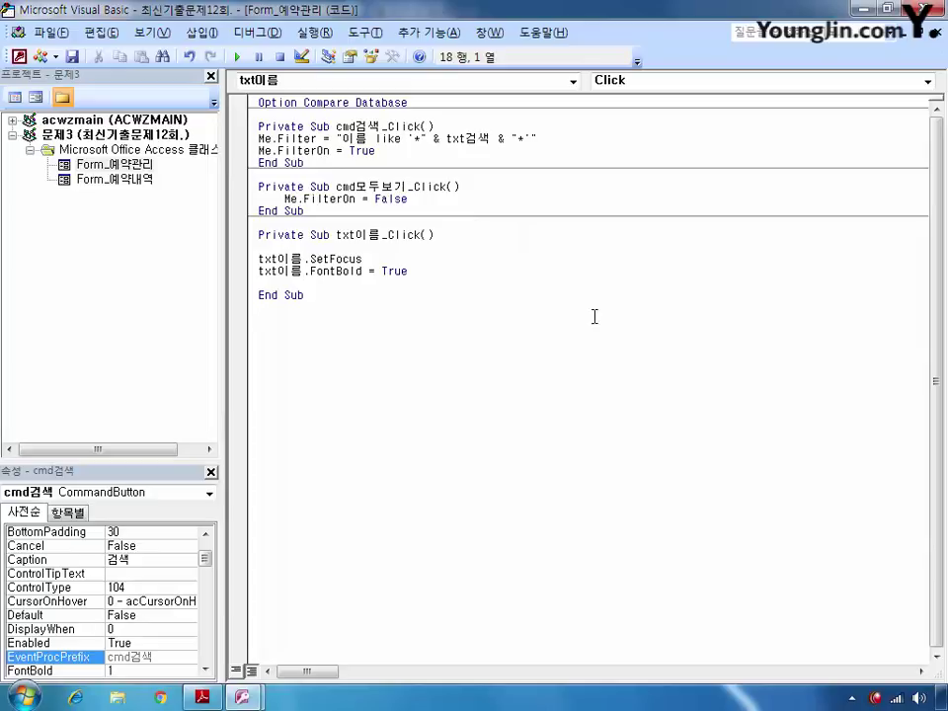
{"action": "left_click", "coordinate": [937, 9]}
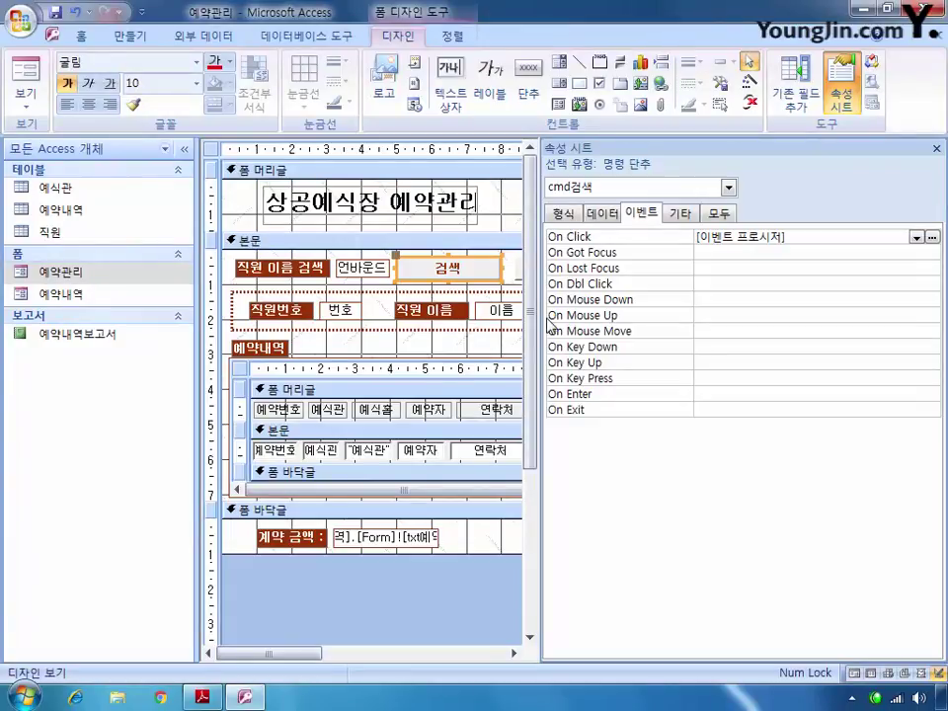
Start a new macro with the macro builder for the On Click event of the cmd미리보기 button
{"action": "left_click", "coordinate": [728, 187]}
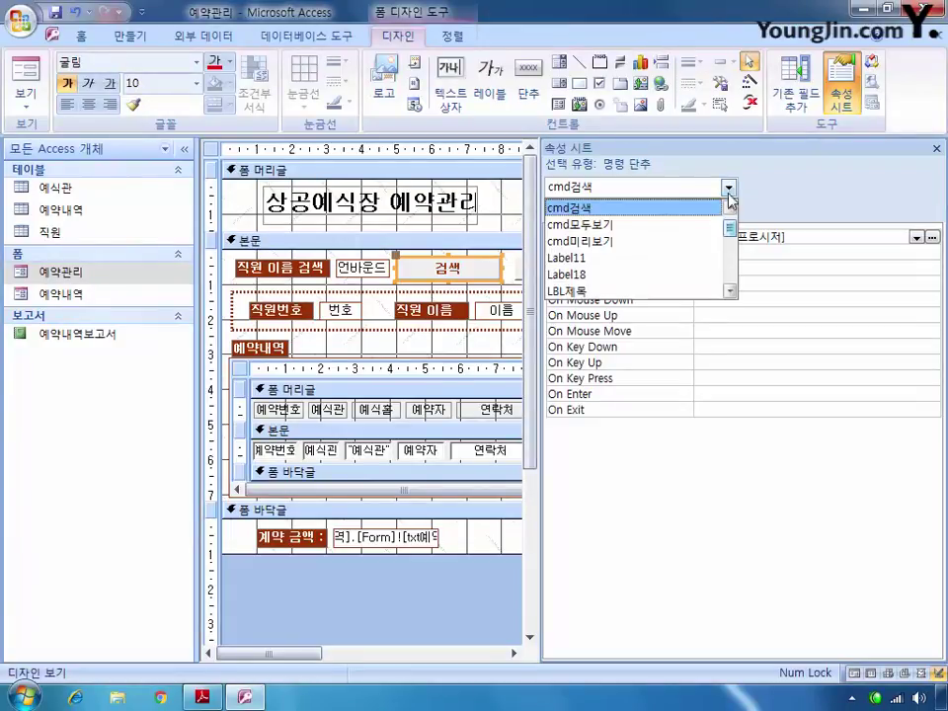
{"action": "left_click", "coordinate": [678, 241]}
{"action": "left_click", "coordinate": [725, 233]}
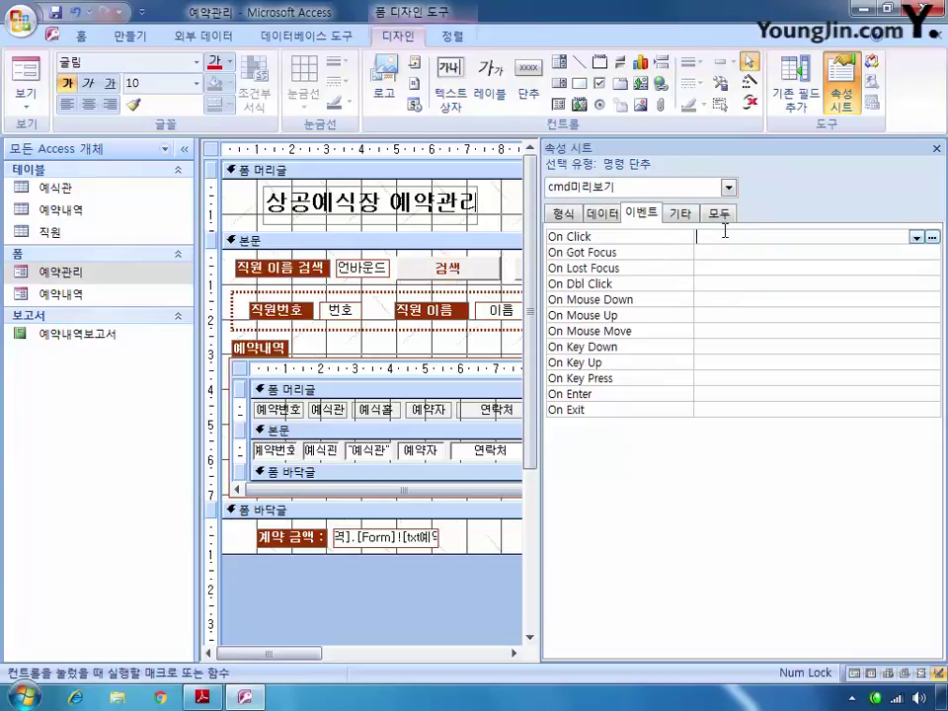
{"action": "left_click", "coordinate": [932, 237]}
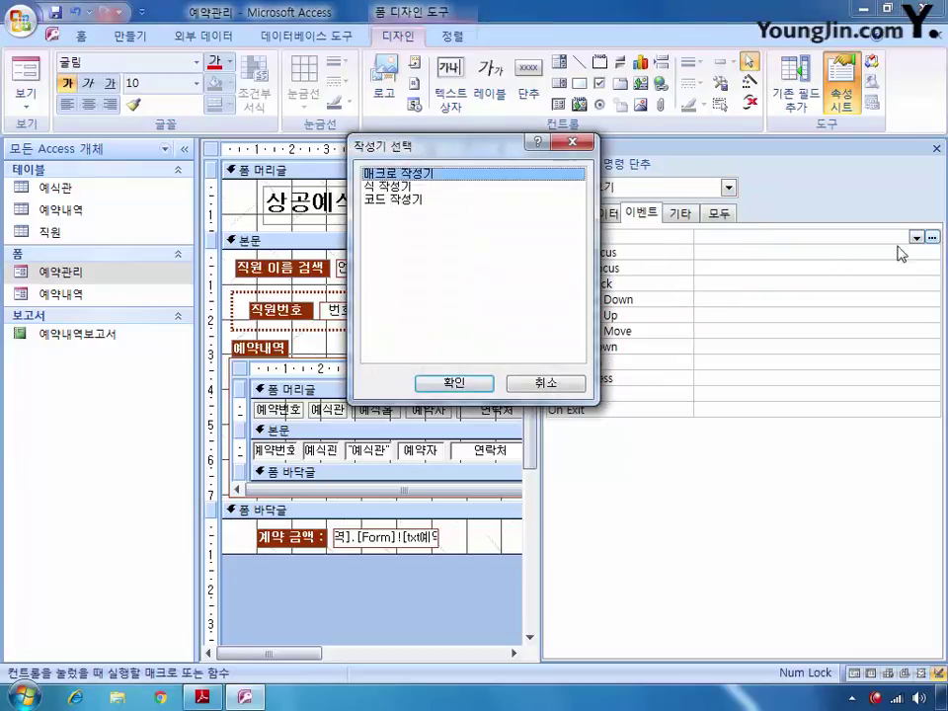
{"action": "left_click", "coordinate": [457, 383]}
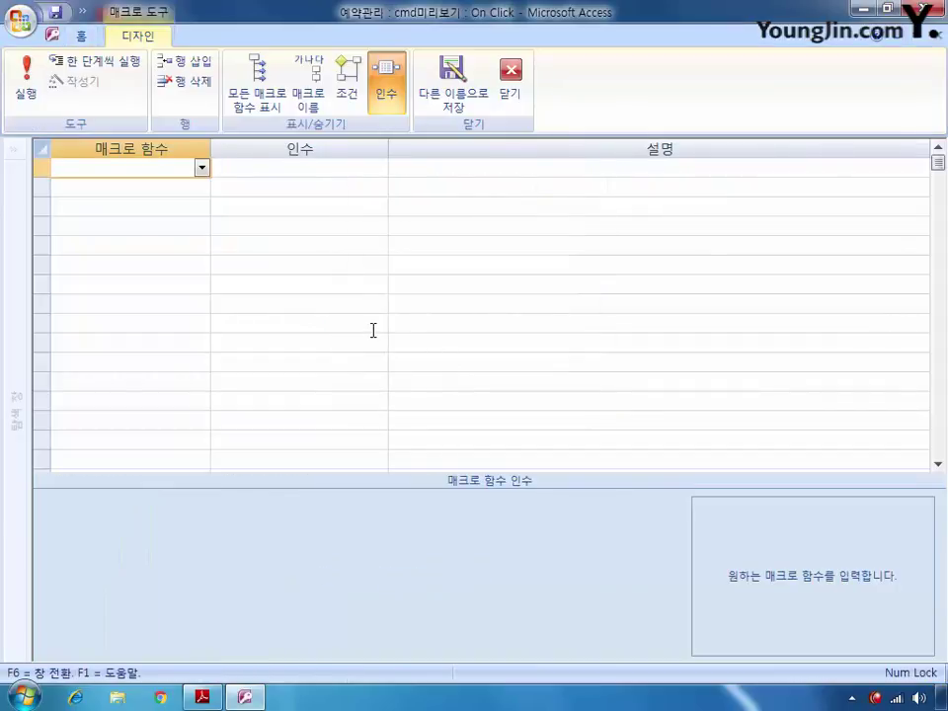
Add an OpenReport action to the macro with 예약내역보고서 as its report name
{"action": "left_click", "coordinate": [202, 168]}
{"action": "left_click_drag", "start_coordinate": [202, 207], "coordinate": [202, 328]}
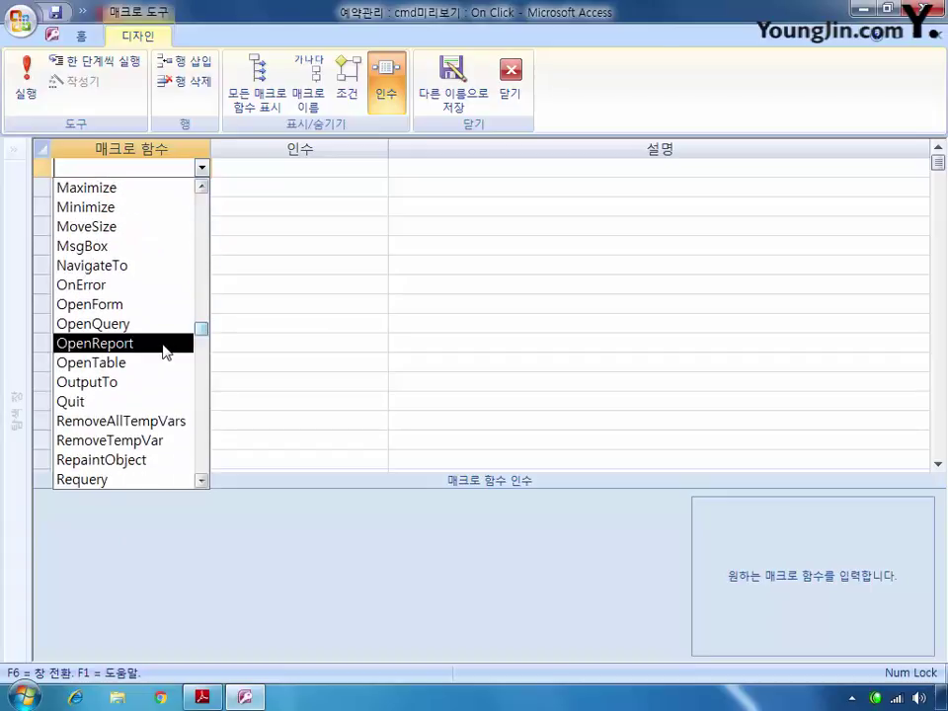
{"action": "left_click", "coordinate": [170, 351]}
{"action": "left_click", "coordinate": [253, 517]}
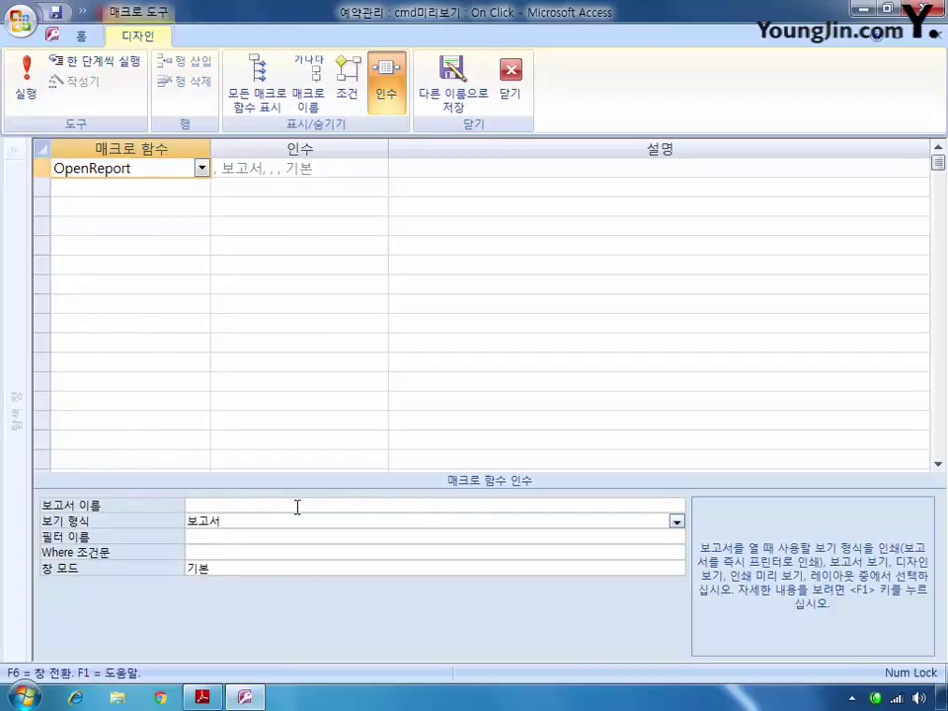
{"action": "left_click", "coordinate": [297, 507]}
{"action": "left_click", "coordinate": [676, 506]}
{"action": "left_click", "coordinate": [646, 525]}
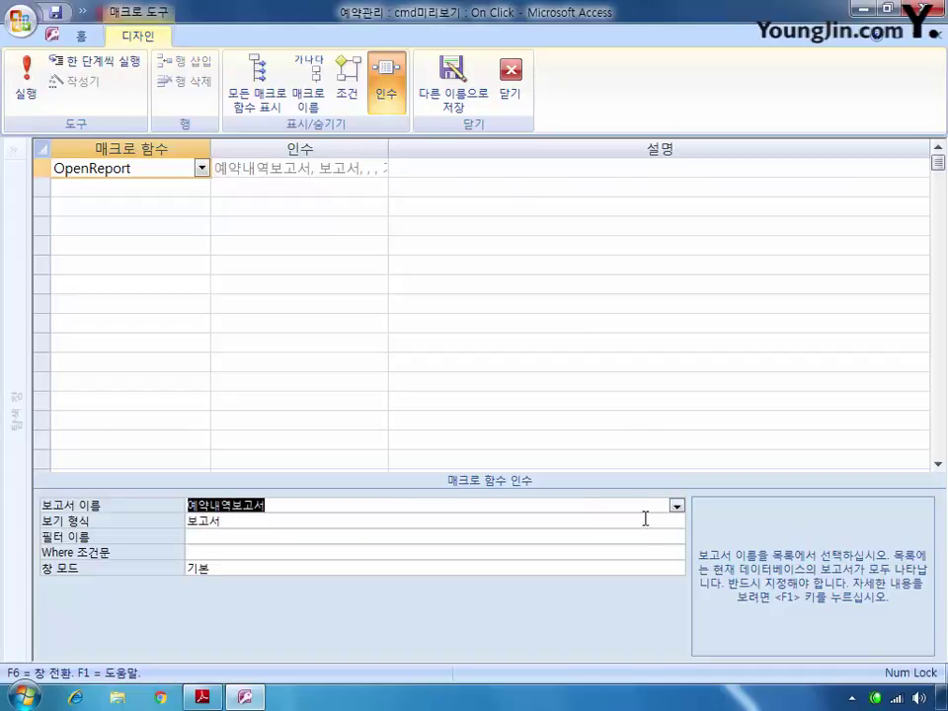
Set the OpenReport action's view format to print preview (인쇄 미리 보기)
{"action": "left_click", "coordinate": [351, 521]}
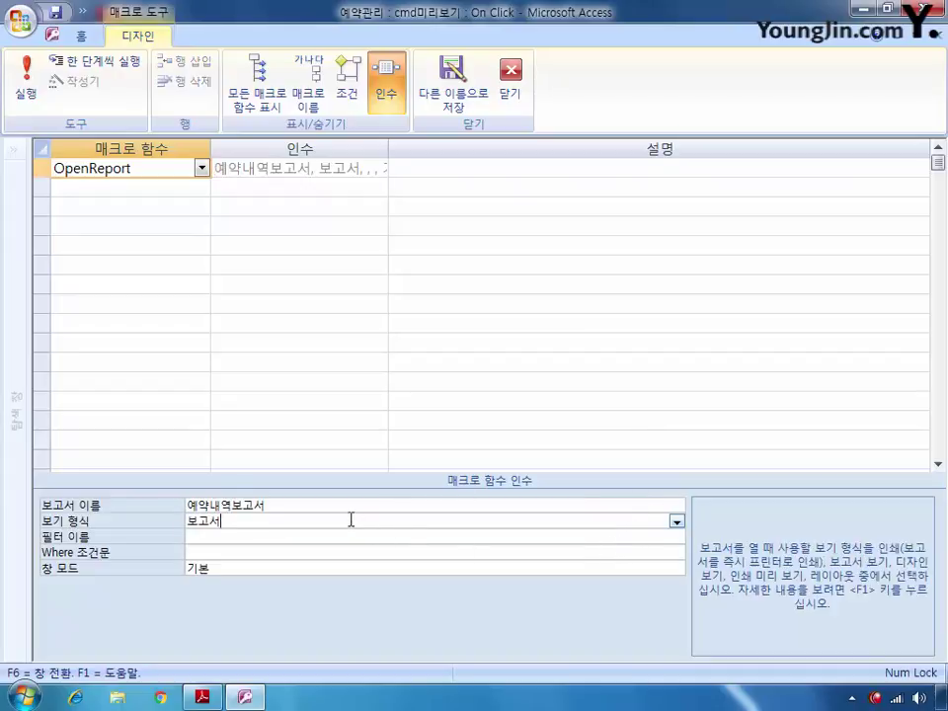
{"action": "left_click", "coordinate": [677, 520]}
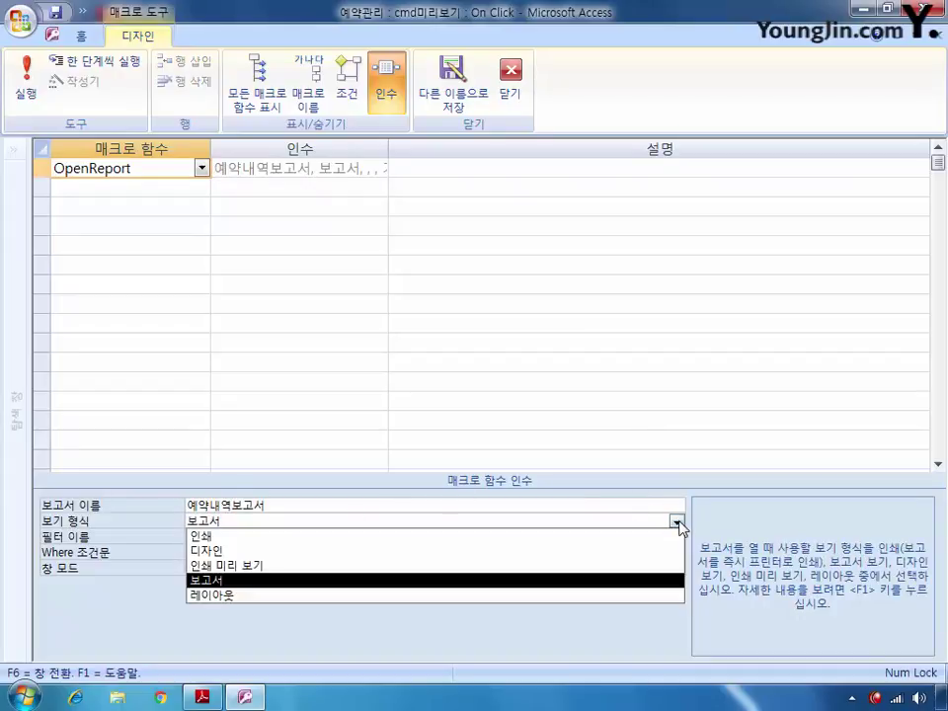
{"action": "left_click", "coordinate": [579, 565]}
{"action": "left_click", "coordinate": [260, 538]}
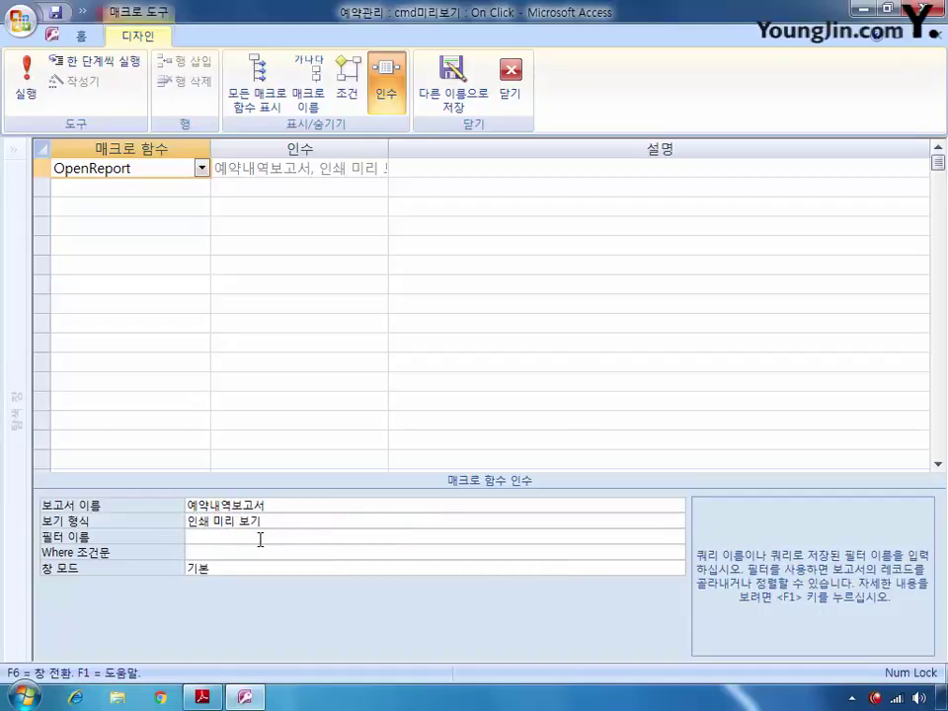
Open the expression builder for the action's Where condition and begin the expression with [담당직원] =
{"action": "left_click", "coordinate": [527, 554]}
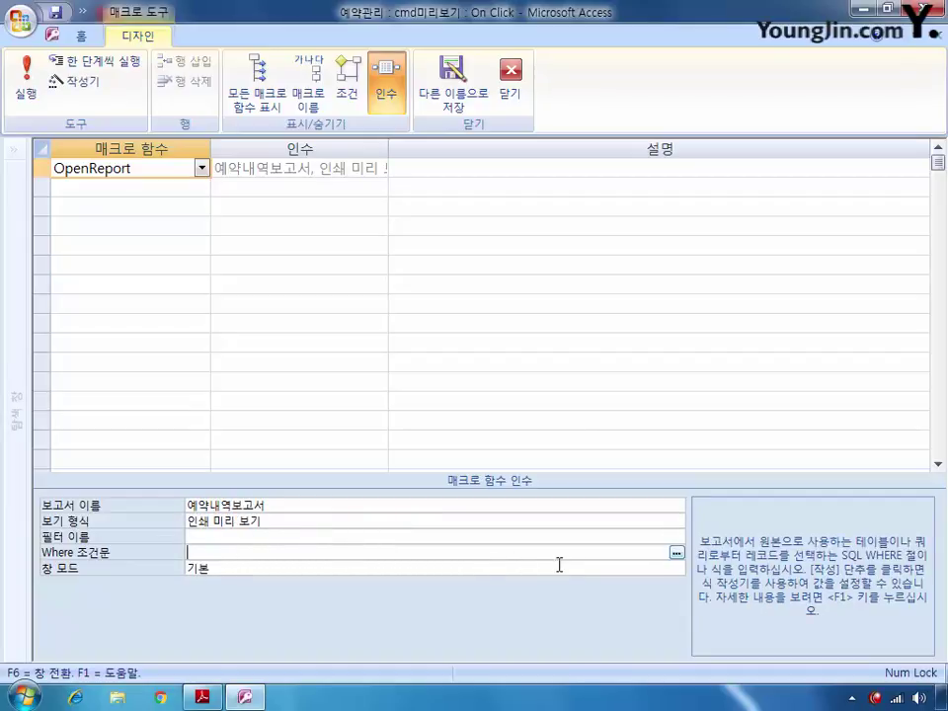
{"action": "left_click", "coordinate": [676, 553]}
{"action": "type", "text": "[eka"}
{"action": "key", "text": "BackSpace"}
{"action": "key", "text": "BackSpace"}
{"action": "key", "text": "BackSpace"}
{"action": "type", "text": "담"}
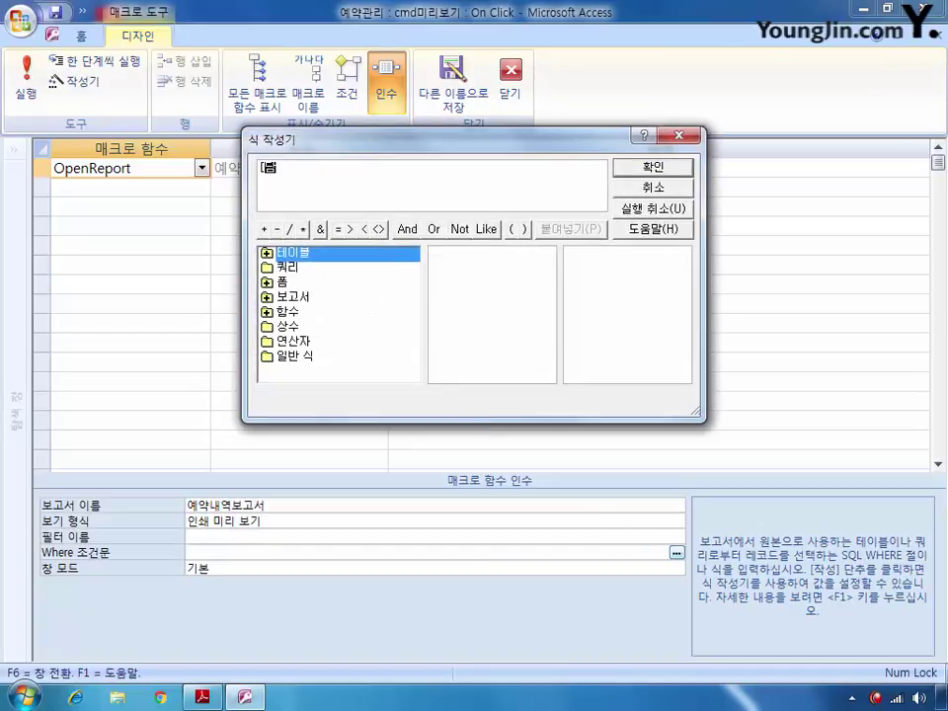
{"action": "type", "text": "당직원] ="}
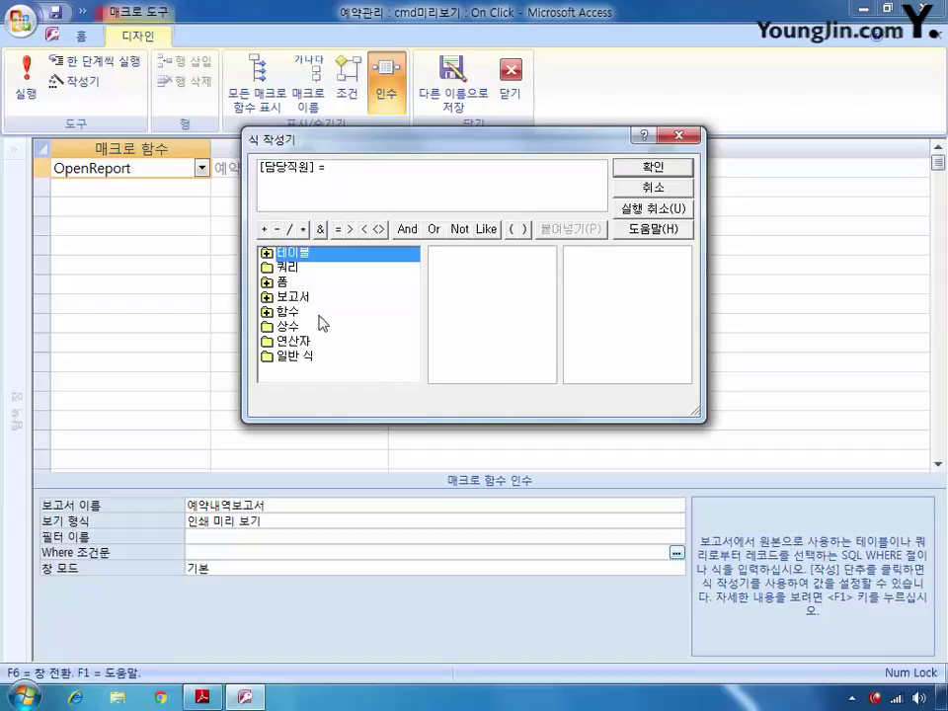
Complete the Where condition with the txt번호 control of the 예약관리 form, giving Forms![예약관리]![txt번호], and accept the expression
{"action": "double_click", "coordinate": [280, 283]}
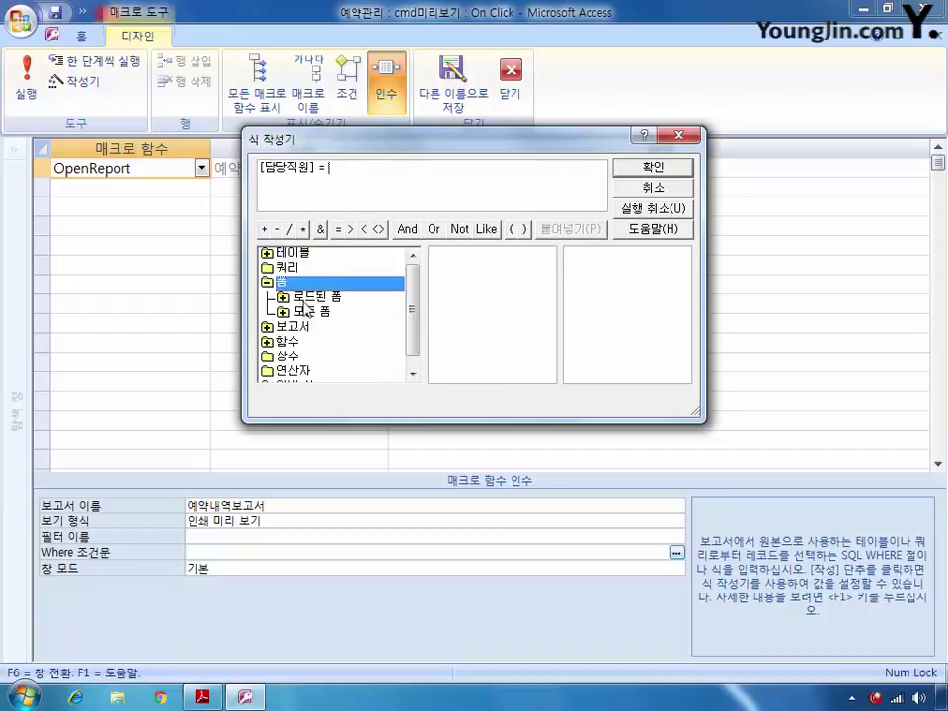
{"action": "double_click", "coordinate": [315, 313]}
{"action": "left_click", "coordinate": [328, 341]}
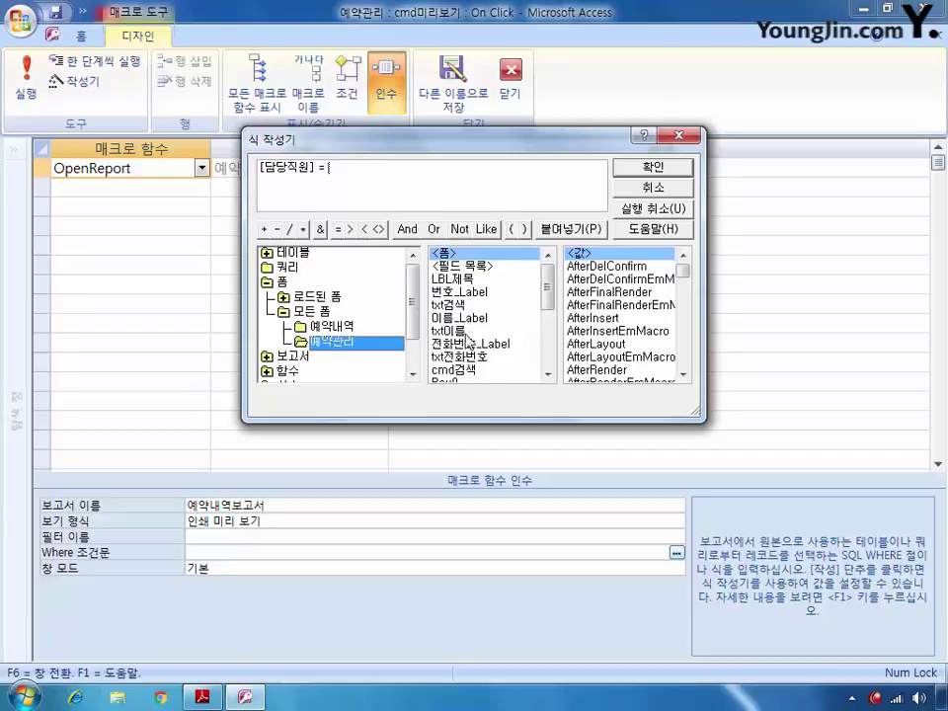
{"action": "left_click_drag", "start_coordinate": [549, 305], "coordinate": [550, 322]}
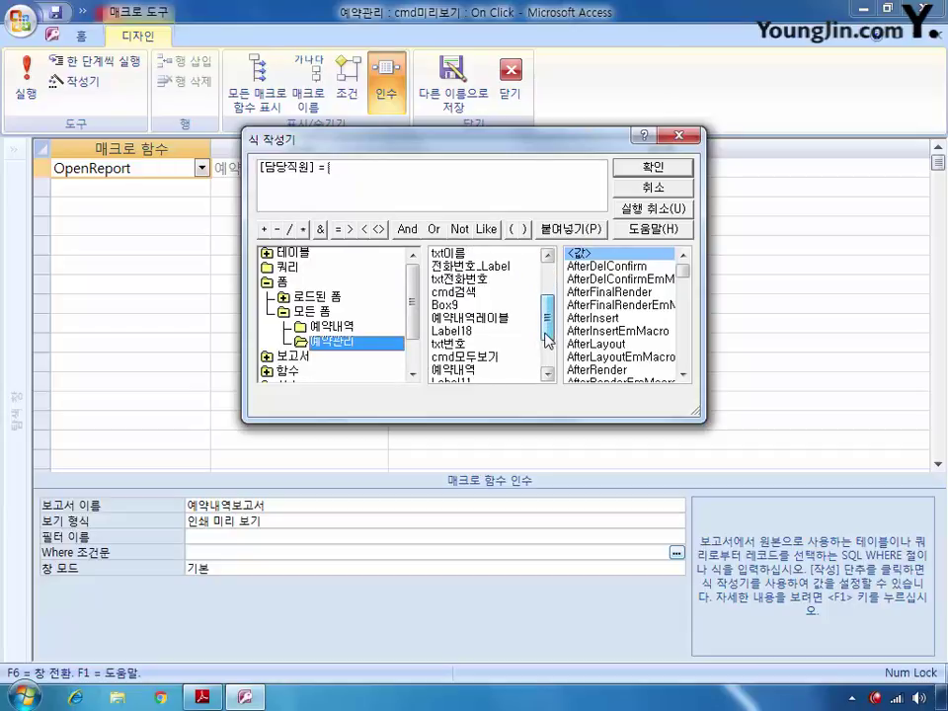
{"action": "left_click", "coordinate": [450, 343]}
{"action": "double_click", "coordinate": [450, 344]}
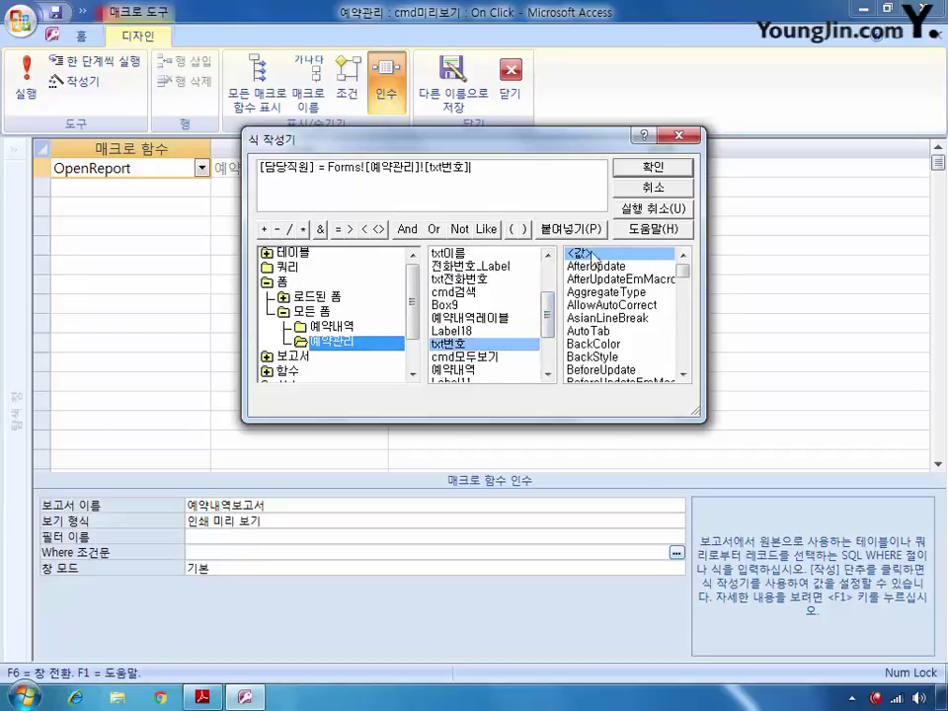
{"action": "left_click", "coordinate": [652, 167]}
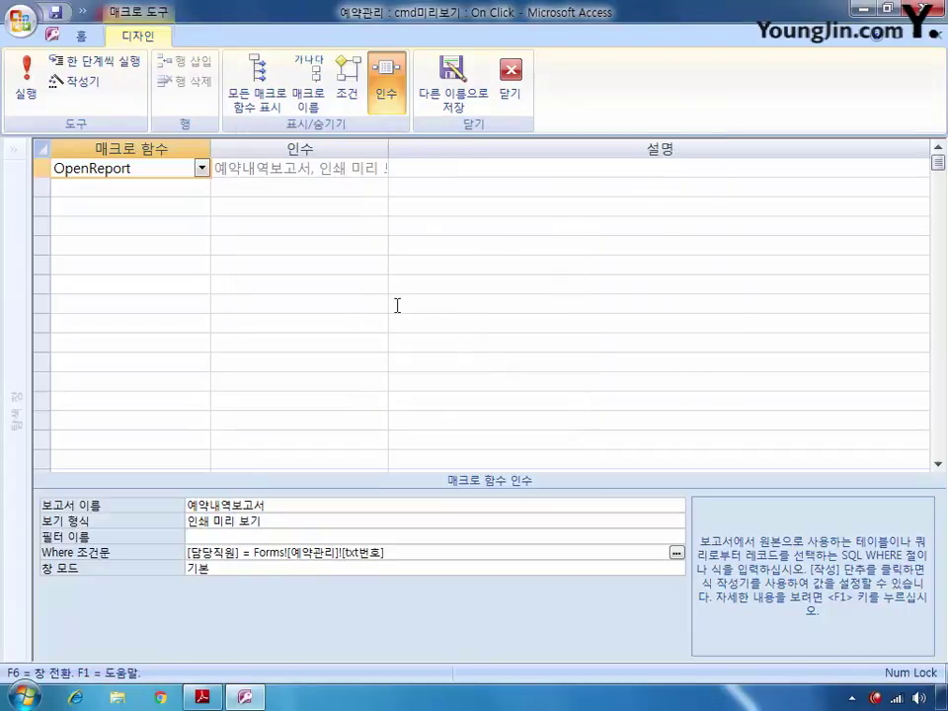
Save the macro under the name 보고서보기
{"action": "left_click", "coordinate": [454, 89]}
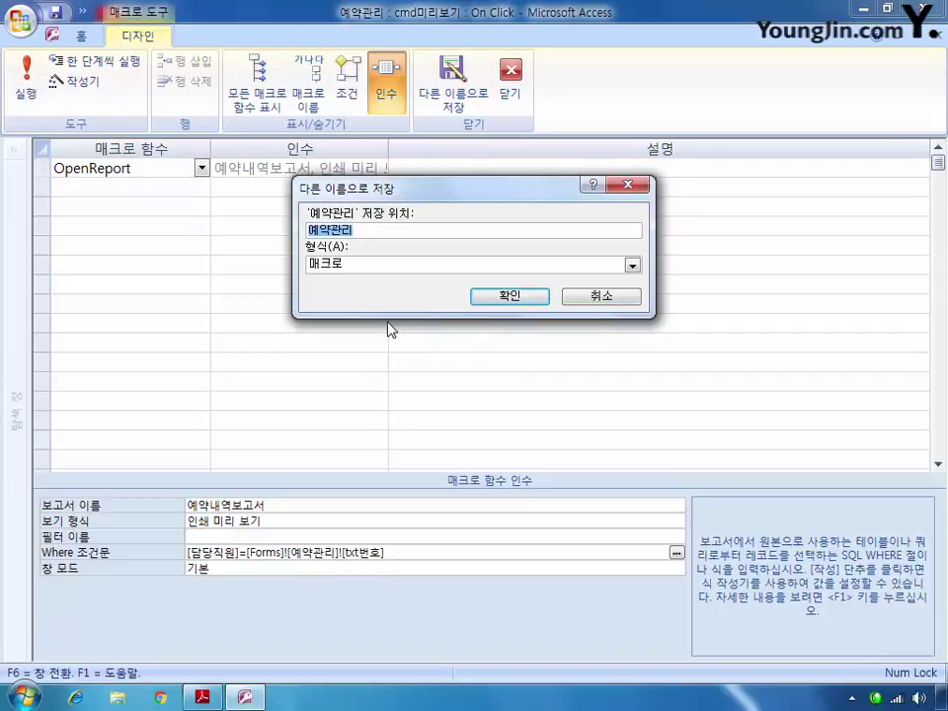
{"action": "type", "text": "ㅂㅗ고서보기"}
{"action": "key", "text": "Return"}
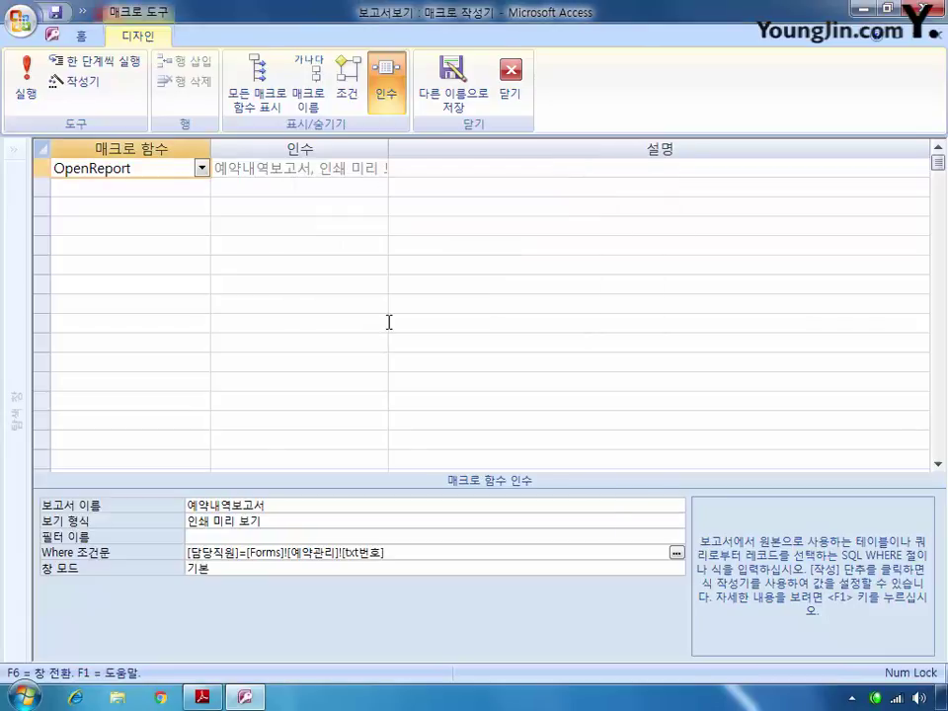
Close the macro builder, saving the macro and updating the preview button's On Click property, and close the 예약관리 form
{"action": "left_click", "coordinate": [510, 79]}
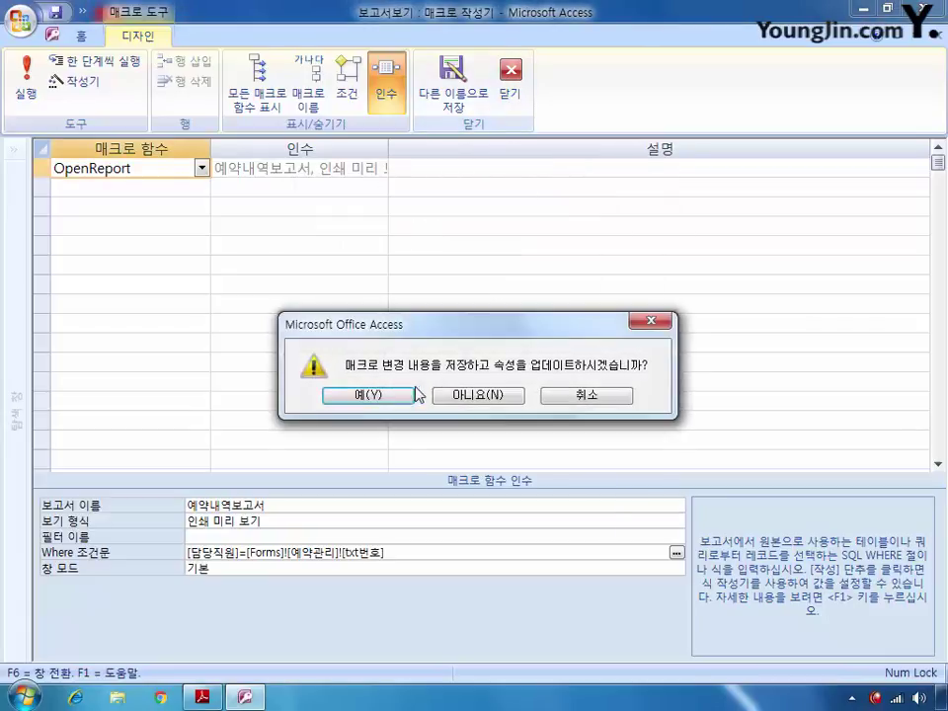
{"action": "left_click", "coordinate": [351, 395]}
{"action": "left_click", "coordinate": [731, 249]}
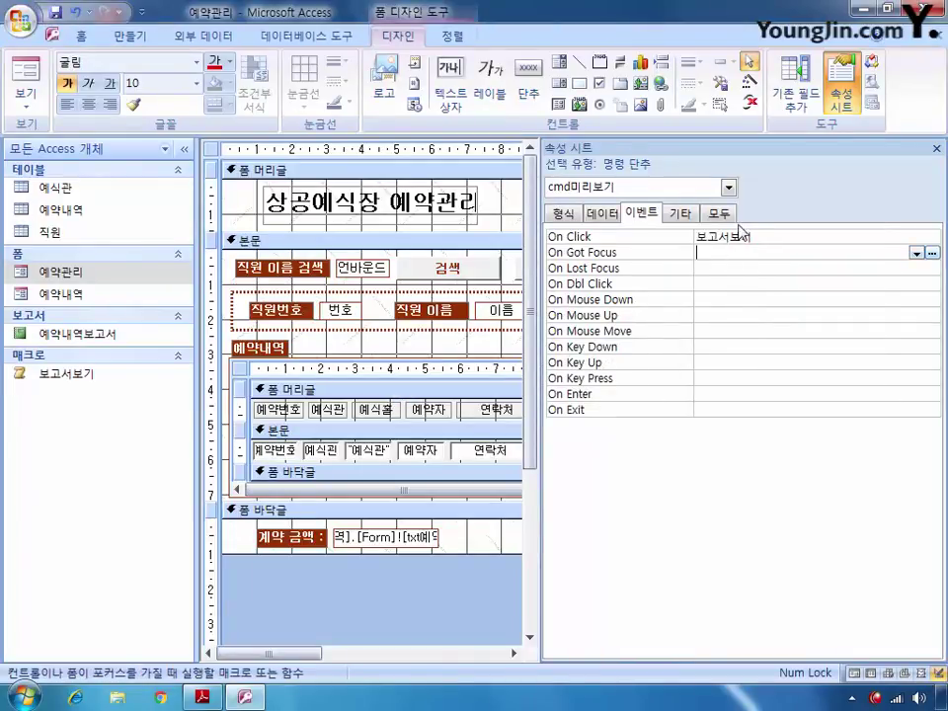
{"action": "left_click", "coordinate": [934, 32]}
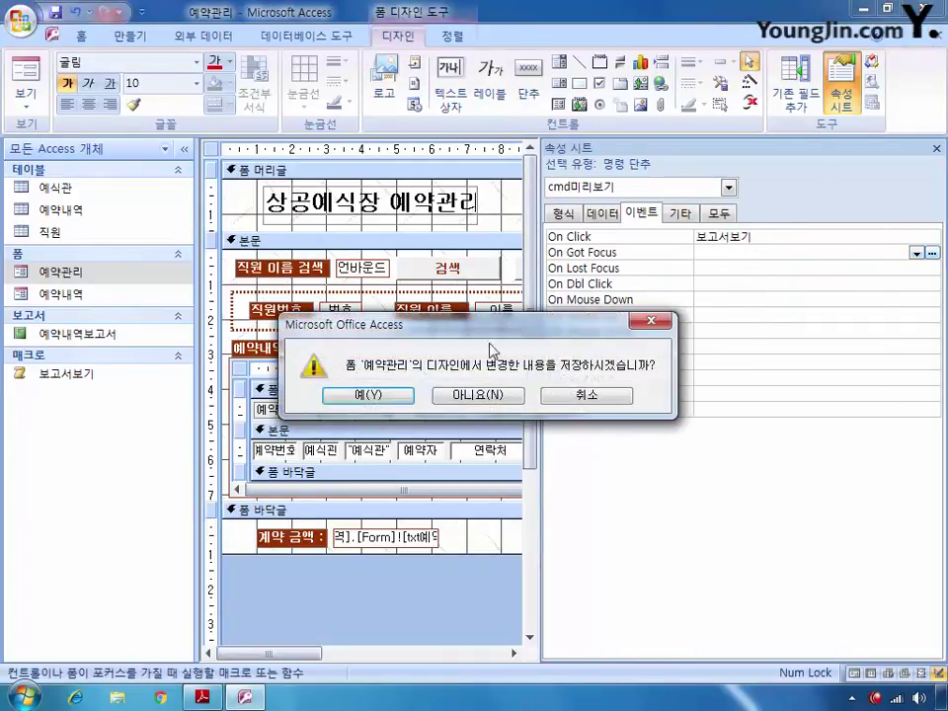
{"action": "left_click", "coordinate": [478, 393]}
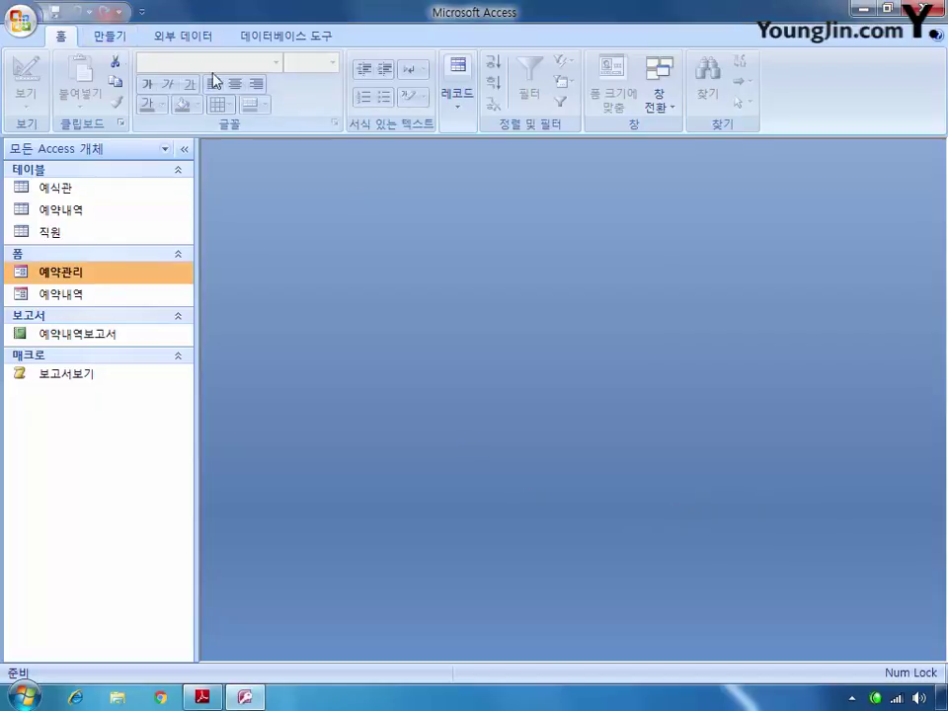
Create a new query in design view with the 예약내역 and 예식관 tables
{"action": "left_click", "coordinate": [95, 38]}
{"action": "left_click", "coordinate": [810, 84]}
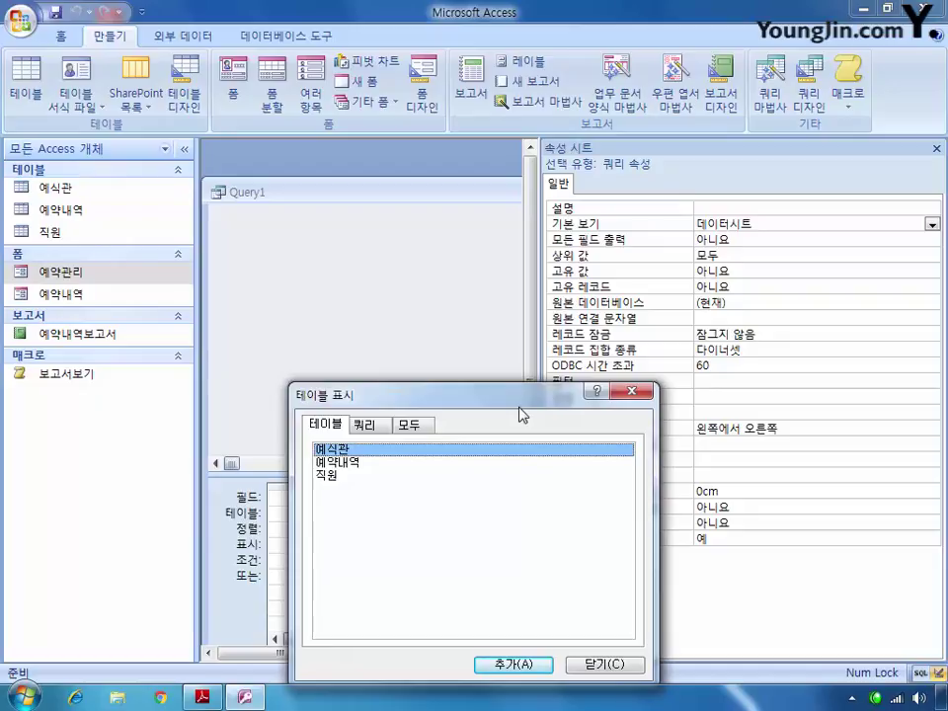
{"action": "double_click", "coordinate": [373, 462]}
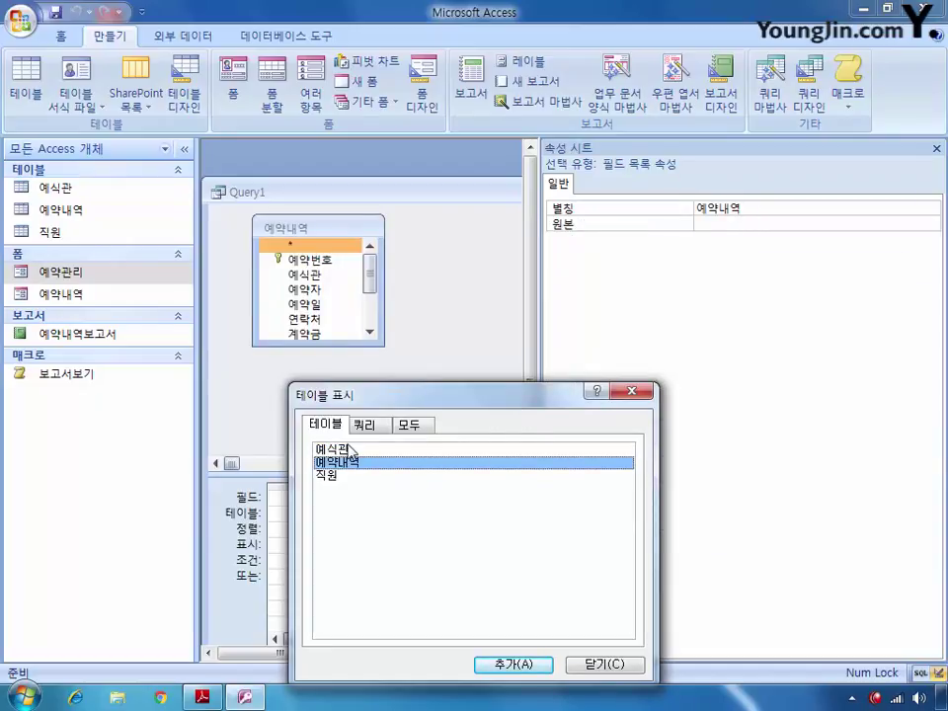
{"action": "double_click", "coordinate": [348, 450]}
{"action": "left_click", "coordinate": [605, 663]}
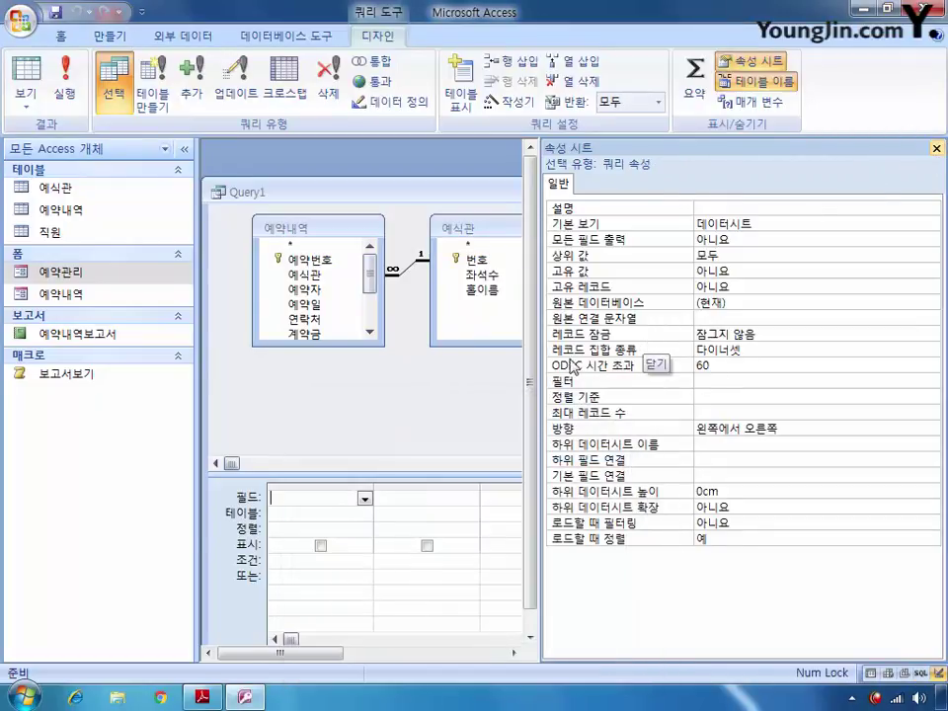
Hide the property sheet, convert the query to a crosstab query and maximize its window
{"action": "left_click", "coordinate": [934, 149]}
{"action": "right_click", "coordinate": [589, 336]}
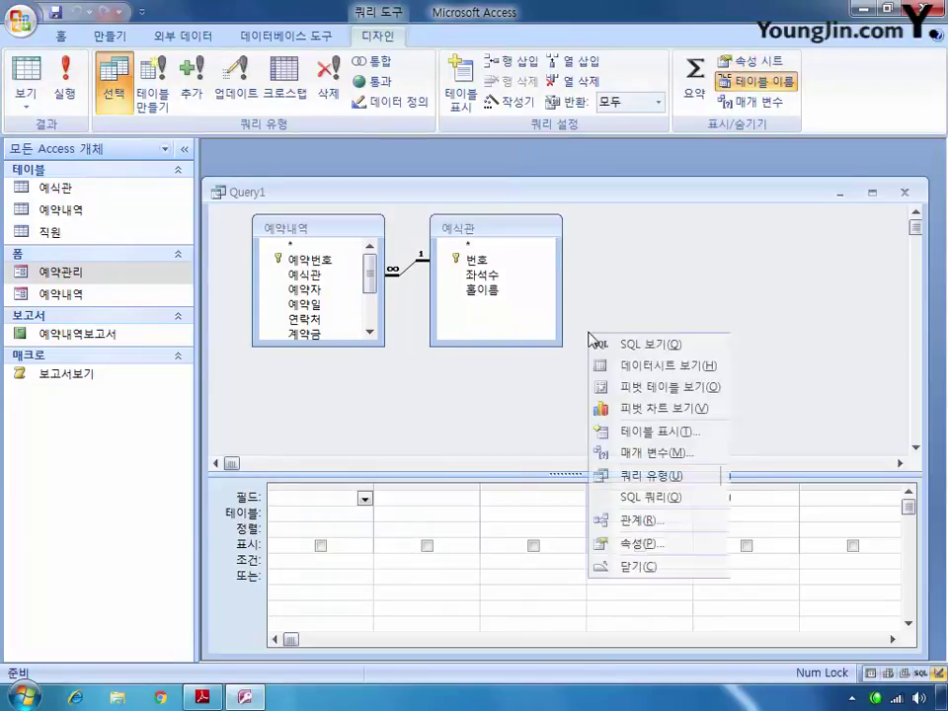
{"action": "mouse_move", "coordinate": [711, 477]}
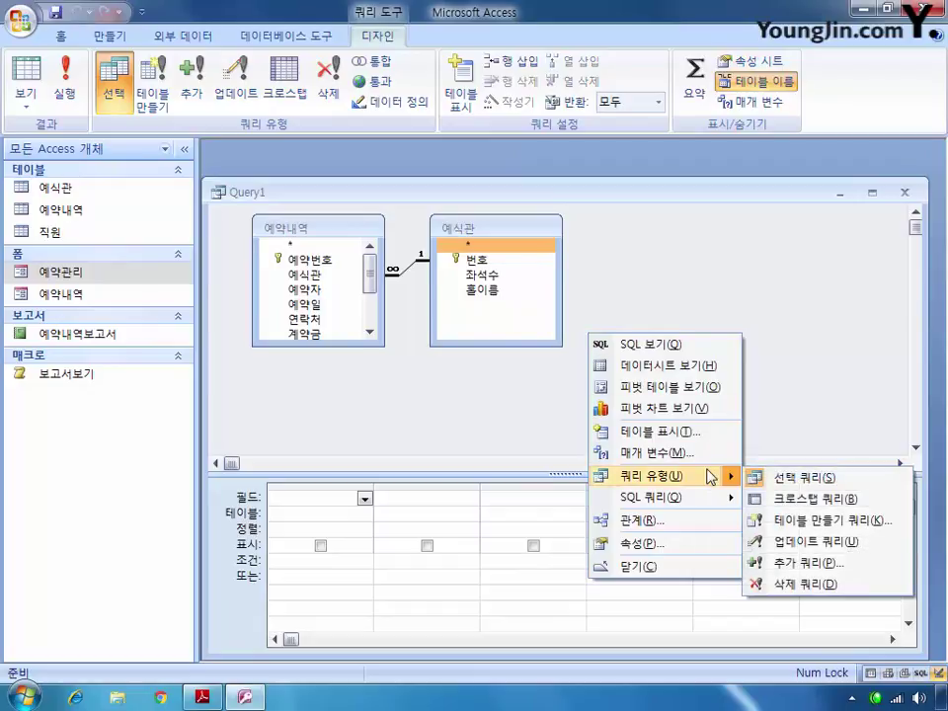
{"action": "left_click", "coordinate": [780, 499]}
{"action": "double_click", "coordinate": [709, 192]}
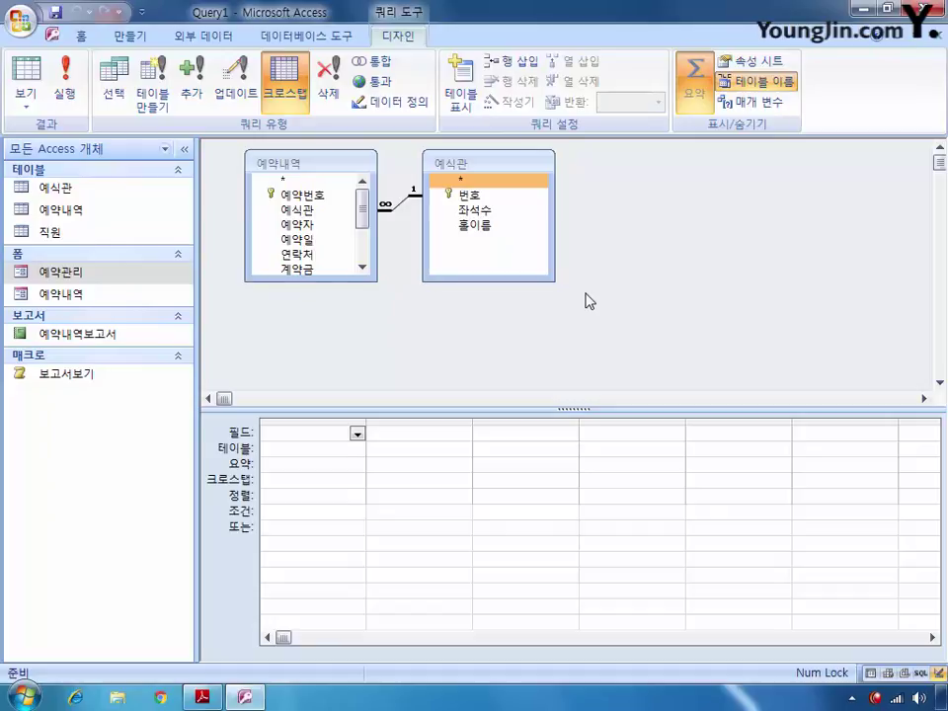
Add 예식일 from 예약내역, 홀이름 from 예식관, and 계약금 from 예약내역 twice to the query grid
{"action": "left_click", "coordinate": [336, 243]}
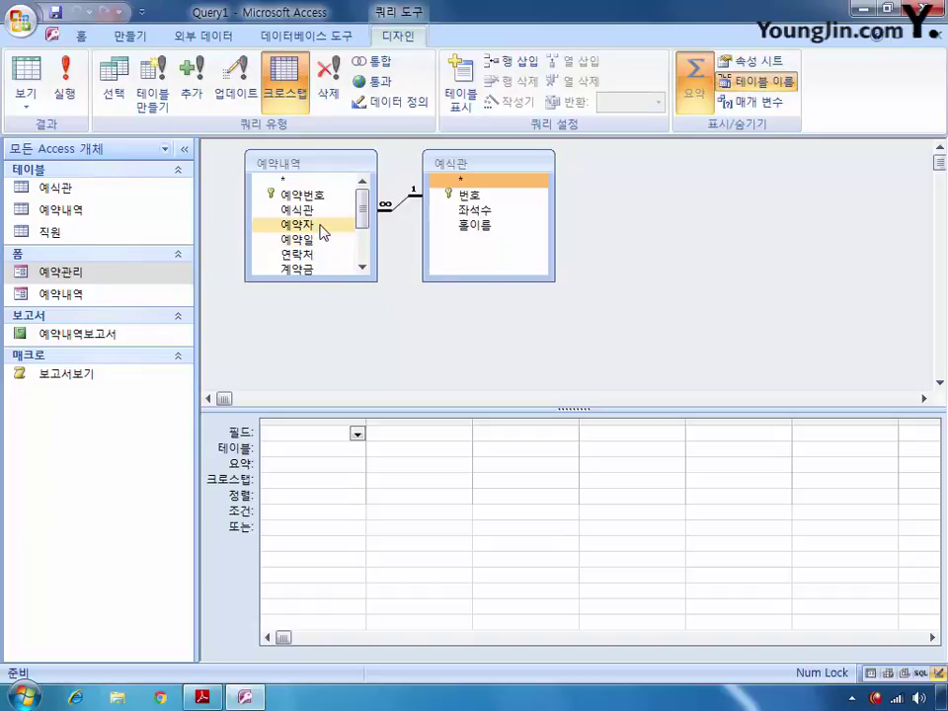
{"action": "left_click", "coordinate": [363, 266]}
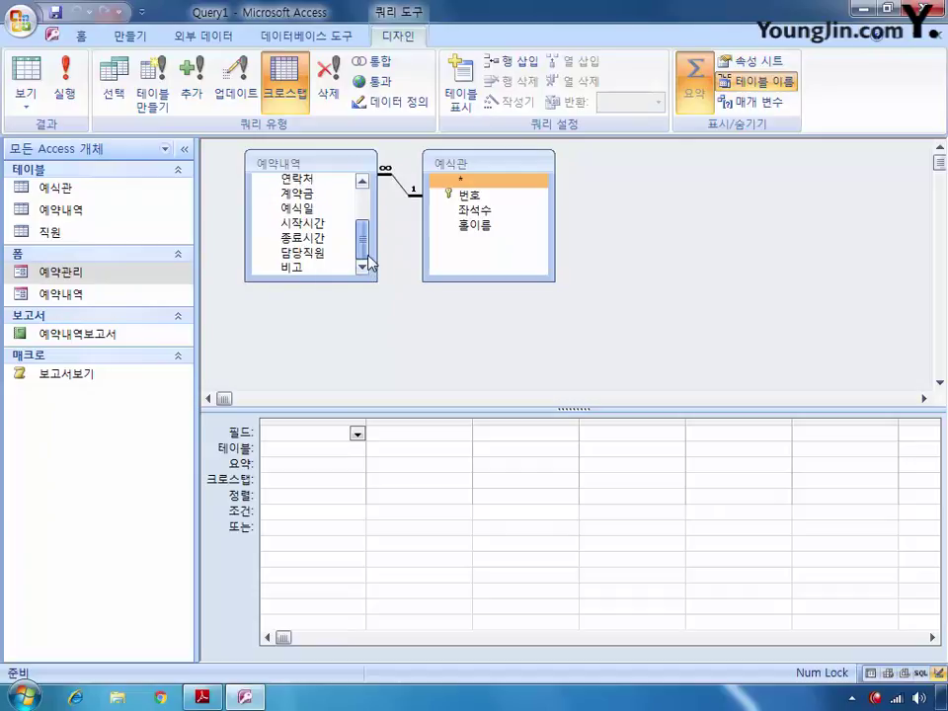
{"action": "double_click", "coordinate": [334, 210]}
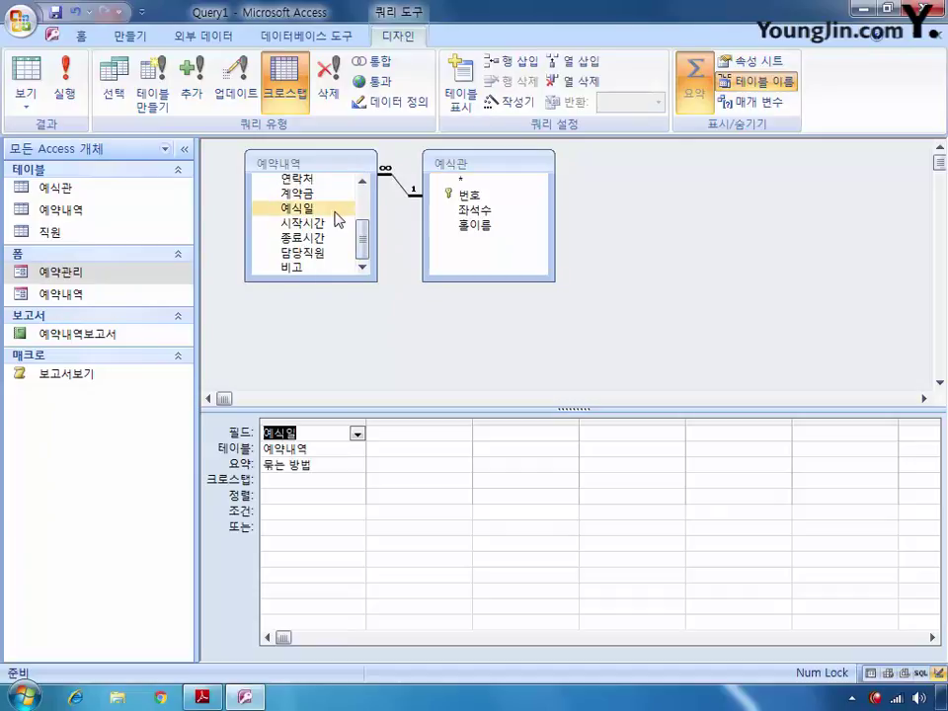
{"action": "left_click", "coordinate": [346, 226]}
{"action": "mouse_move", "coordinate": [365, 250]}
{"action": "left_mouse_down"}
{"action": "mouse_move", "coordinate": [368, 216]}
{"action": "mouse_move", "coordinate": [364, 237]}
{"action": "left_mouse_up"}
{"action": "double_click", "coordinate": [484, 229]}
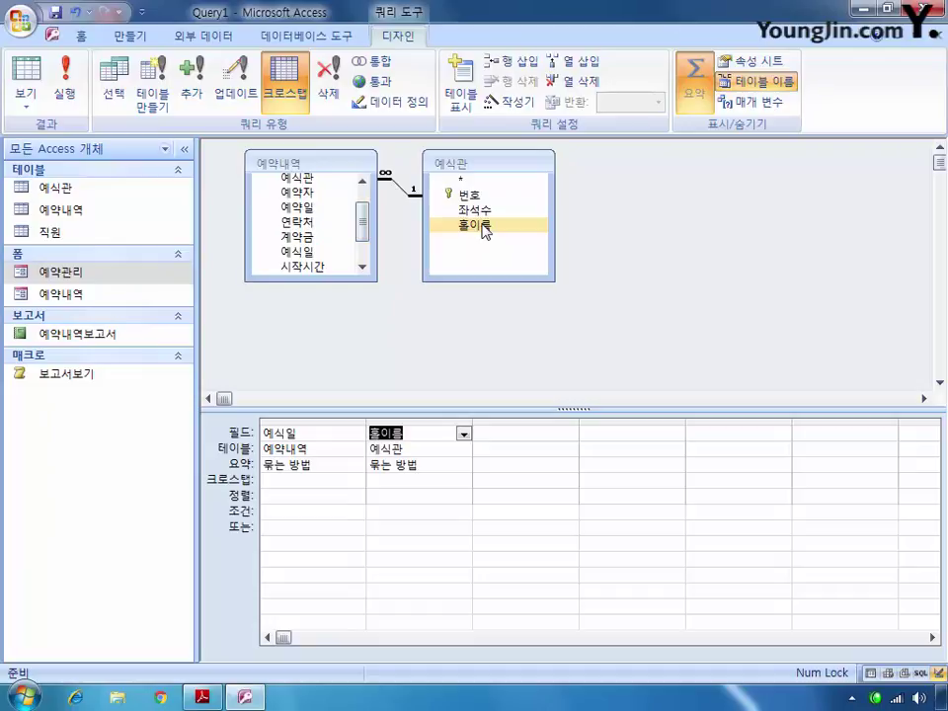
{"action": "left_click", "coordinate": [301, 237]}
{"action": "double_click", "coordinate": [302, 237]}
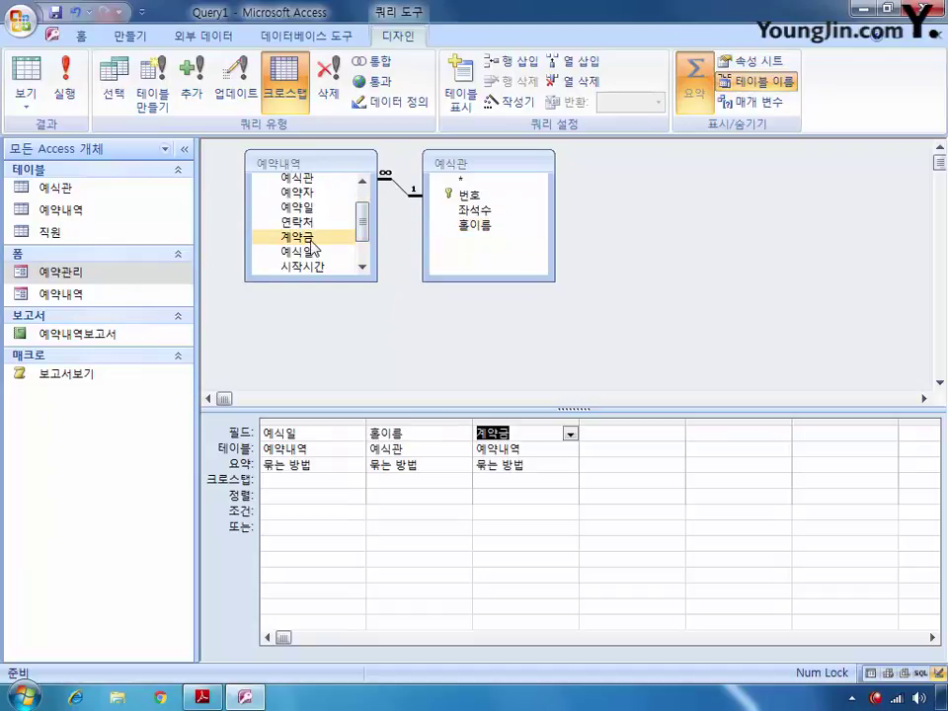
{"action": "double_click", "coordinate": [311, 242]}
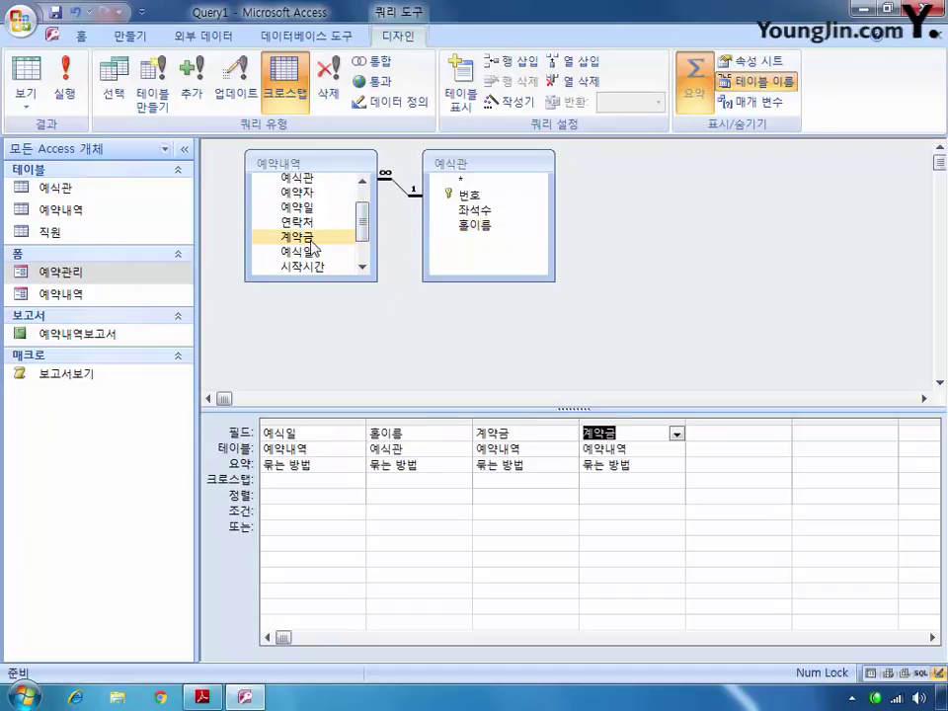
Set the crosstab role of 예식일 to row heading (행 머리글) and of 홀이름 to column heading (열 머리글)
{"action": "left_click", "coordinate": [305, 484]}
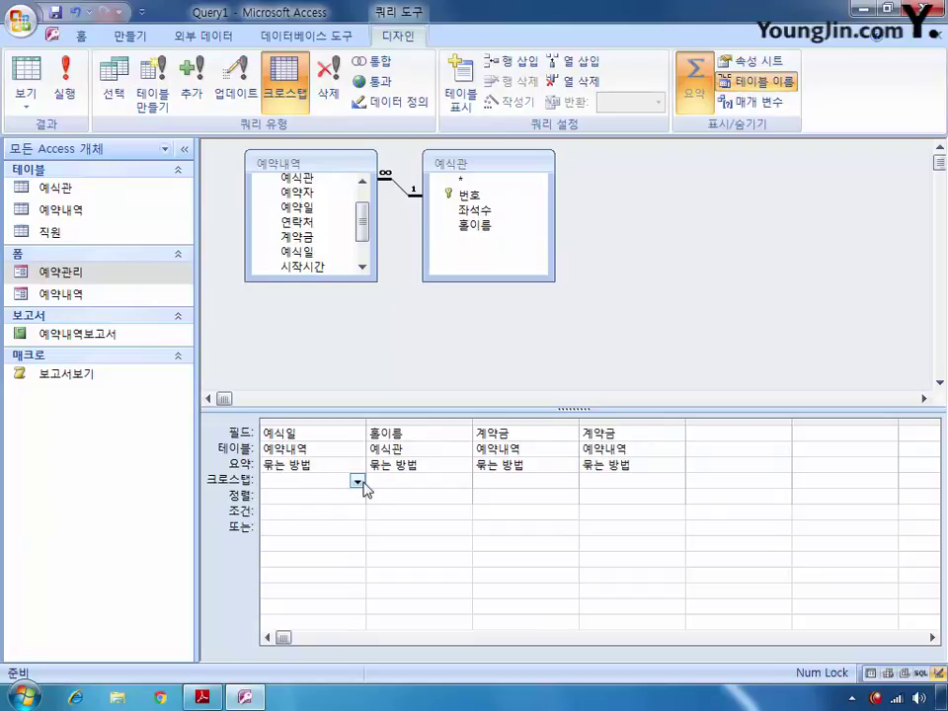
{"action": "left_click", "coordinate": [359, 482]}
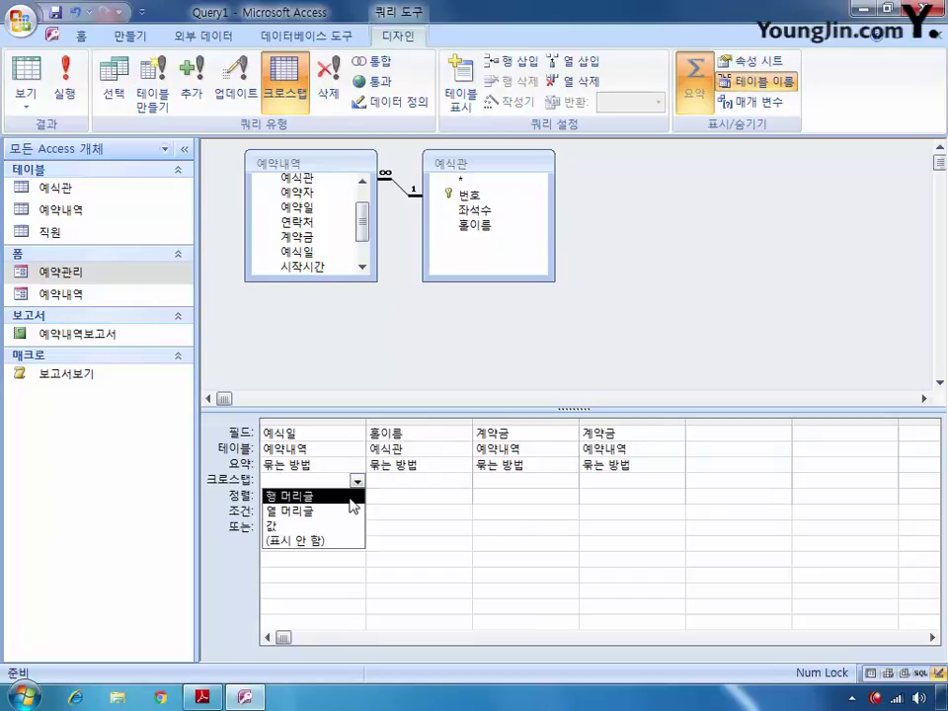
{"action": "left_click", "coordinate": [351, 497]}
{"action": "left_click", "coordinate": [460, 484]}
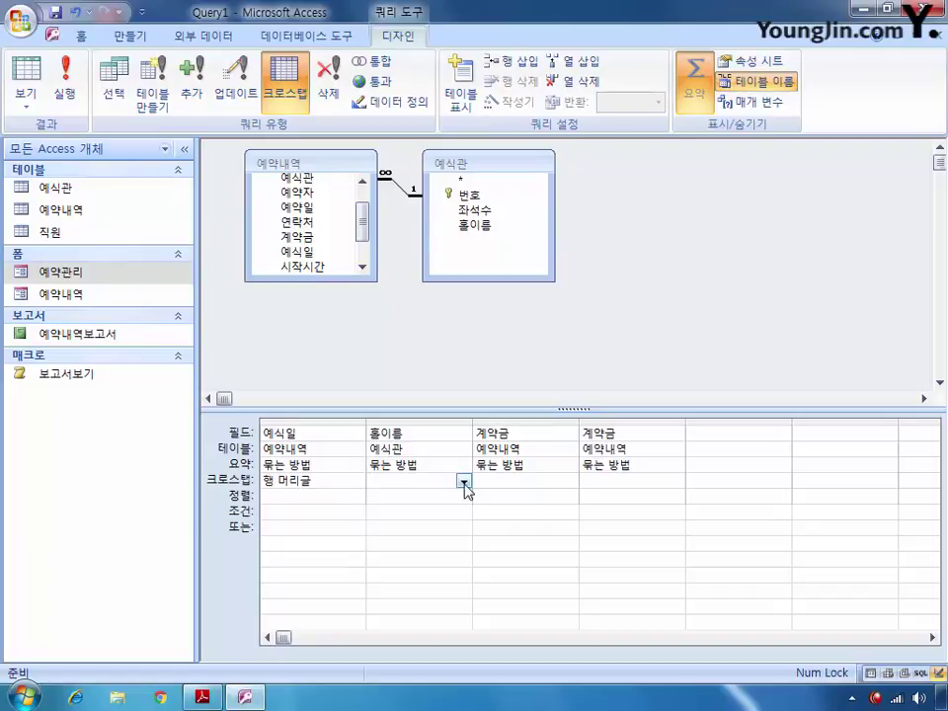
{"action": "left_click", "coordinate": [464, 482]}
{"action": "left_click", "coordinate": [459, 512]}
Make the first 계약금 column the crosstab value (값) with 합계 as its summary
{"action": "left_click", "coordinate": [484, 482]}
{"action": "left_click", "coordinate": [569, 481]}
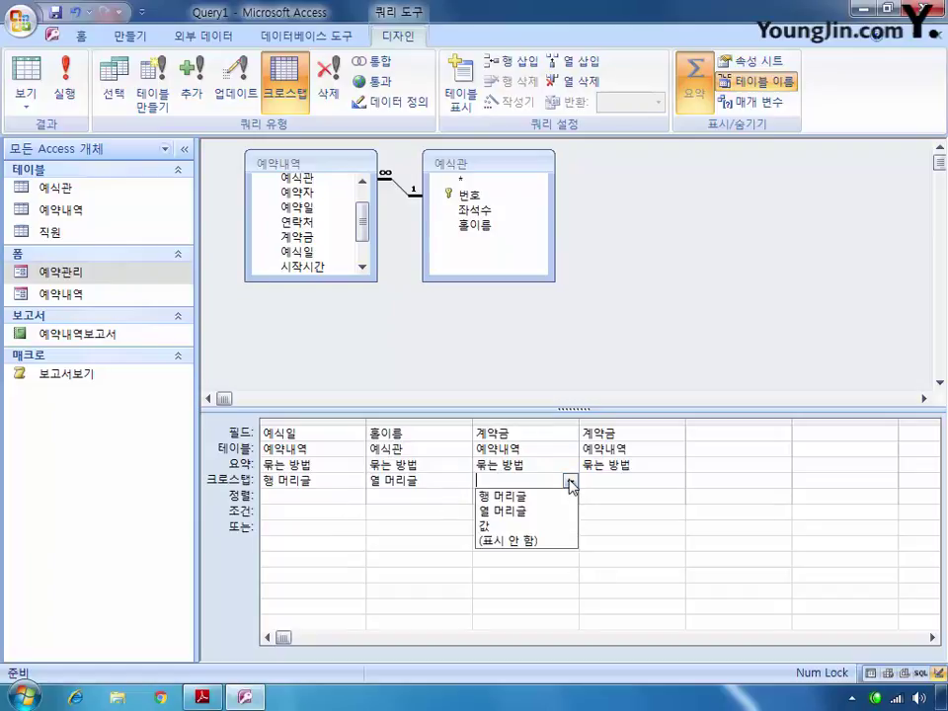
{"action": "left_click", "coordinate": [546, 526]}
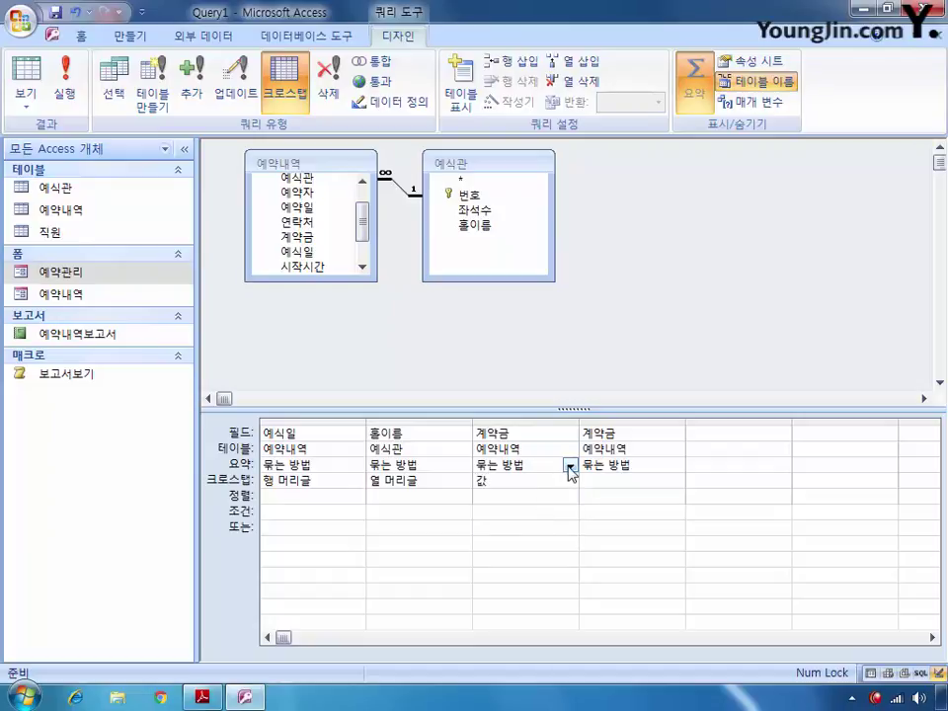
{"action": "left_click", "coordinate": [570, 466]}
{"action": "left_click", "coordinate": [514, 497]}
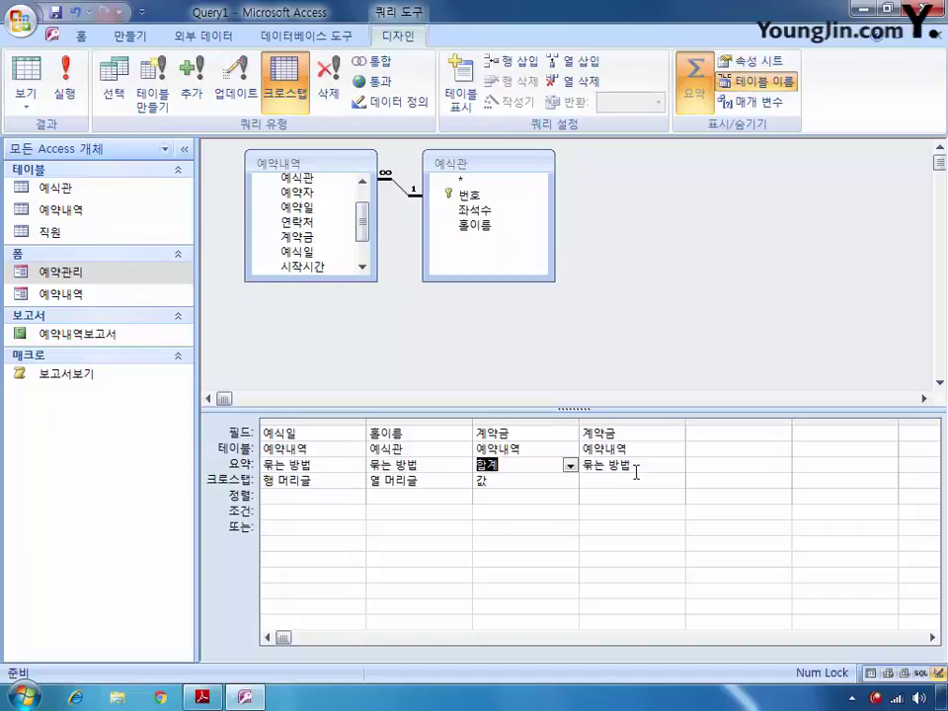
Set the second 계약금 column's summary to 합계 and its crosstab role to row heading (행 머리글)
{"action": "left_click", "coordinate": [656, 467]}
{"action": "left_click", "coordinate": [676, 465]}
{"action": "left_click", "coordinate": [644, 496]}
{"action": "left_click", "coordinate": [637, 482]}
{"action": "left_click", "coordinate": [677, 481]}
{"action": "left_click", "coordinate": [658, 497]}
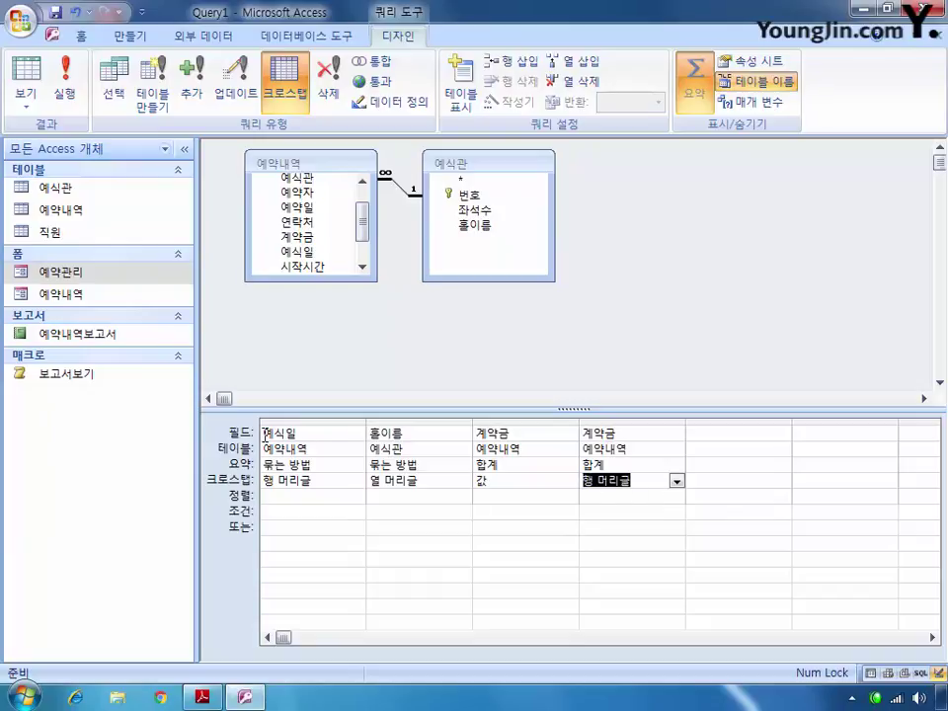
Widen the 예식일 column and change its field expression to 월:month([예식일]) & "월"
{"action": "mouse_move", "coordinate": [460, 423]}
{"action": "left_mouse_down"}
{"action": "mouse_move", "coordinate": [451, 423]}
{"action": "mouse_move", "coordinate": [465, 423]}
{"action": "left_mouse_up"}
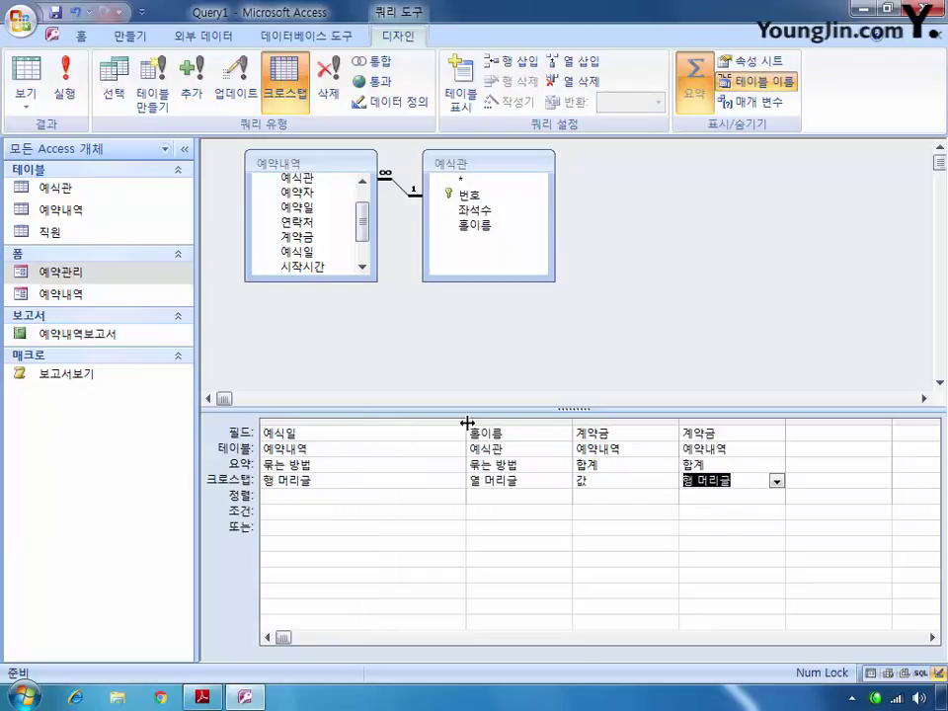
{"action": "left_click", "coordinate": [275, 435]}
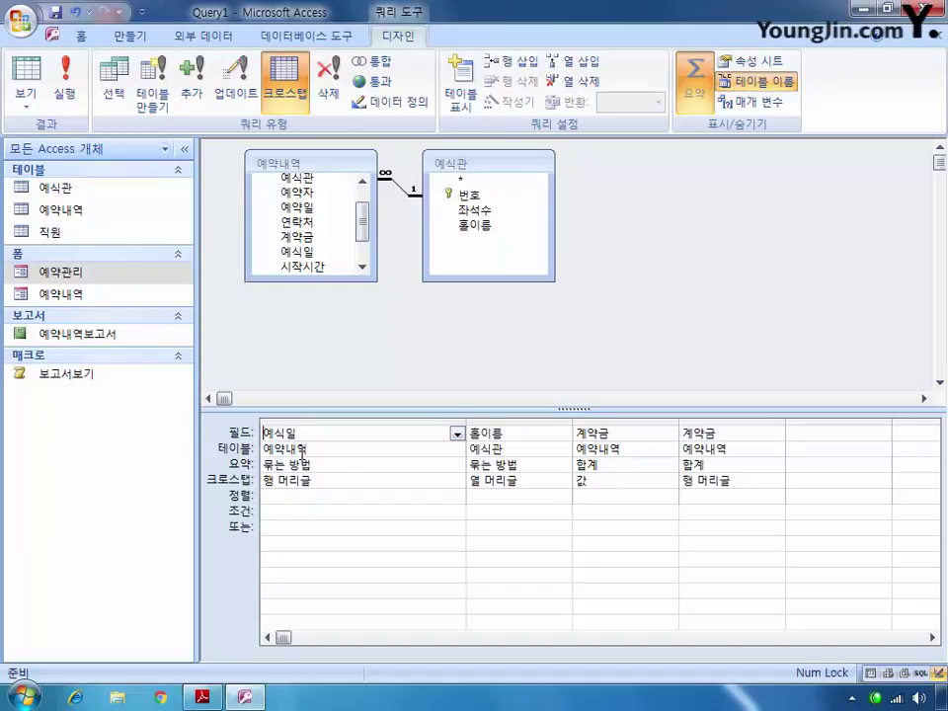
{"action": "type", "text": "ㅇ"}
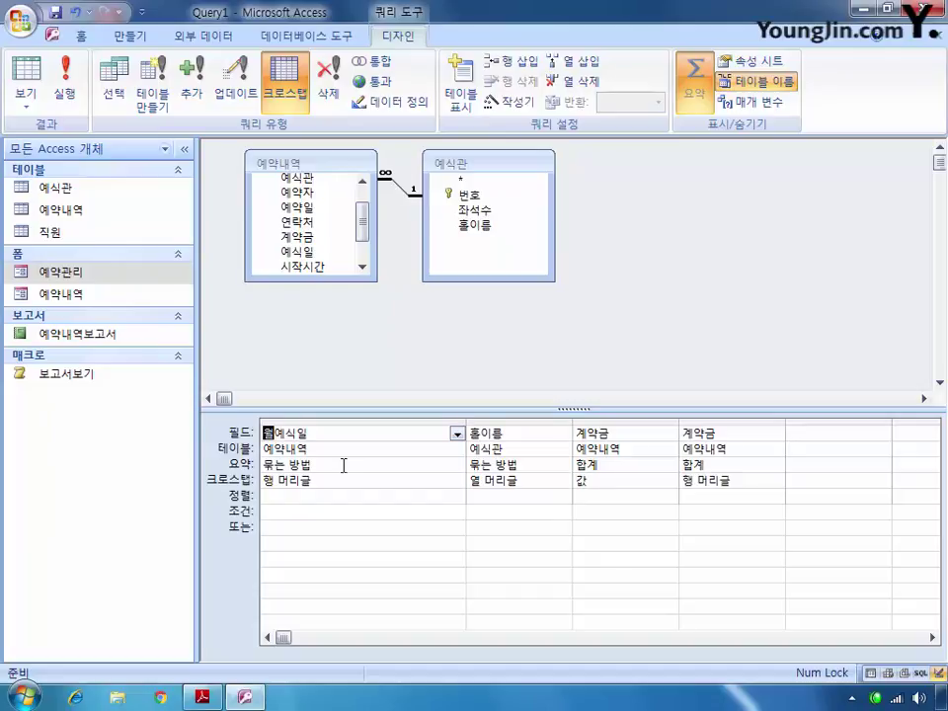
{"action": "type", "text": ":month("}
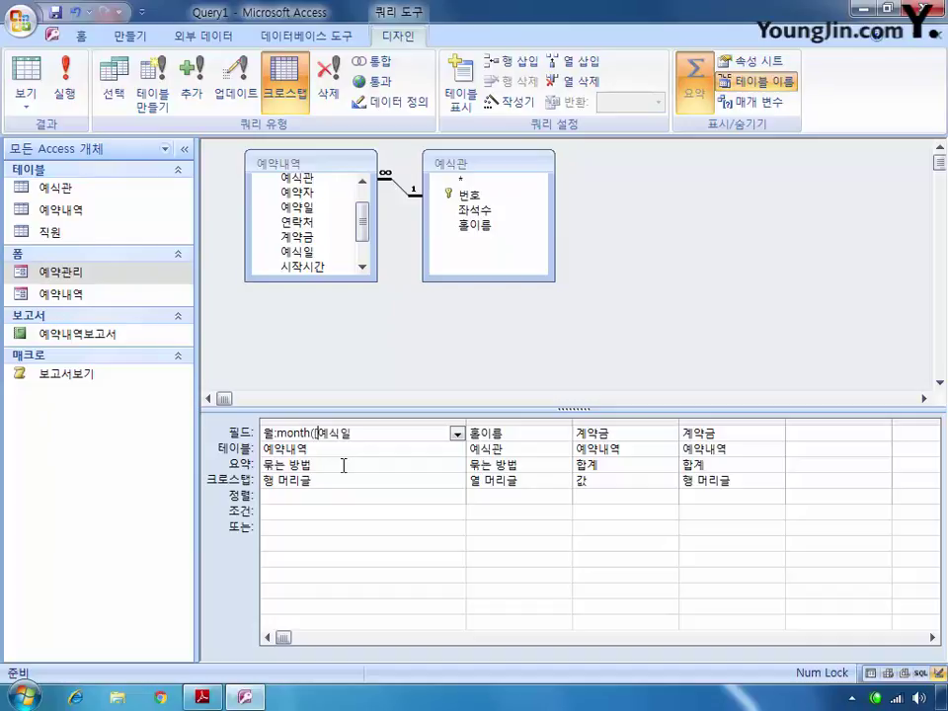
{"action": "key", "text": "End"}
{"action": "type", "text": ") & \""}
{"action": "type", "text": "d"}
{"action": "key", "text": "BackSpace"}
{"action": "key", "text": "Hangul"}
{"action": "type", "text": "ㅇ"}
{"action": "type", "text": "\""}
Close the crosstab query, saving it under the name 예식관별월별계약금액
{"action": "left_click", "coordinate": [936, 39]}
{"action": "left_click", "coordinate": [370, 394]}
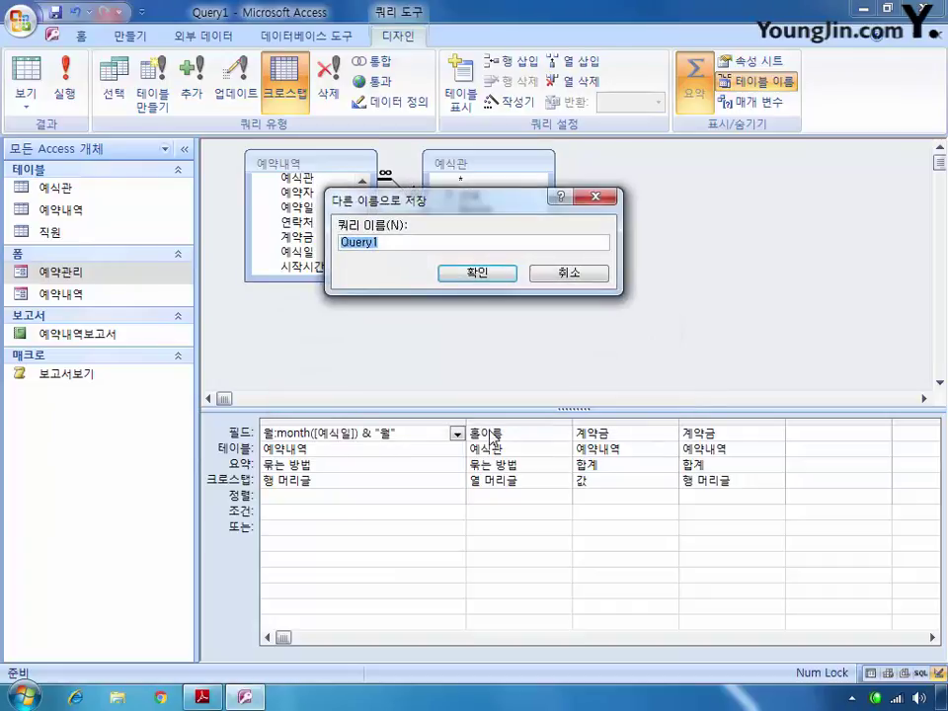
{"action": "type", "text": "예식관별월별"}
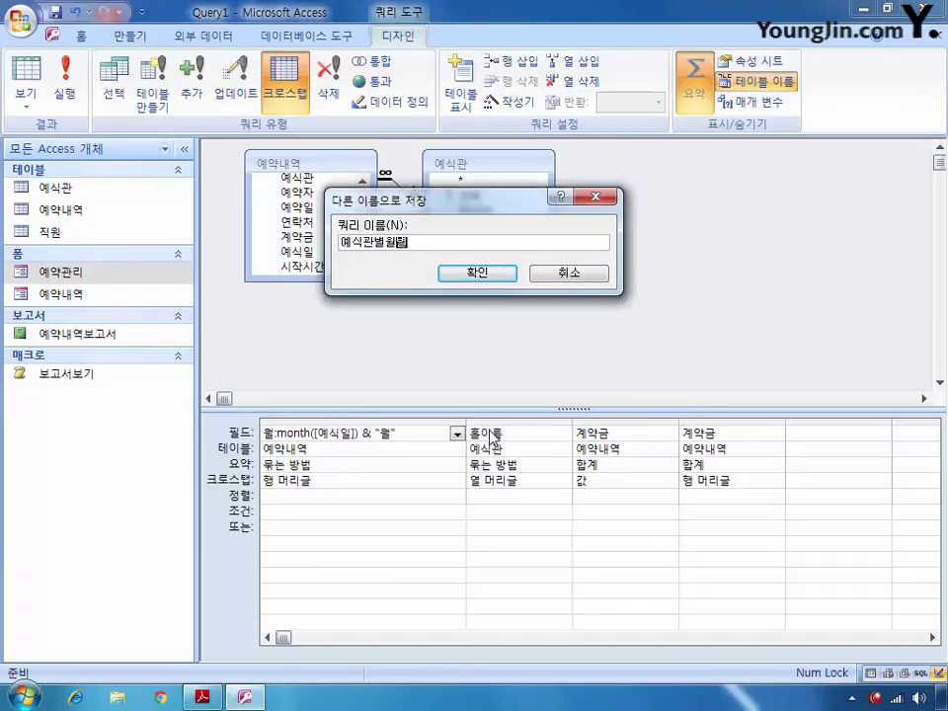
{"action": "type", "text": "계약금ㅇ"}
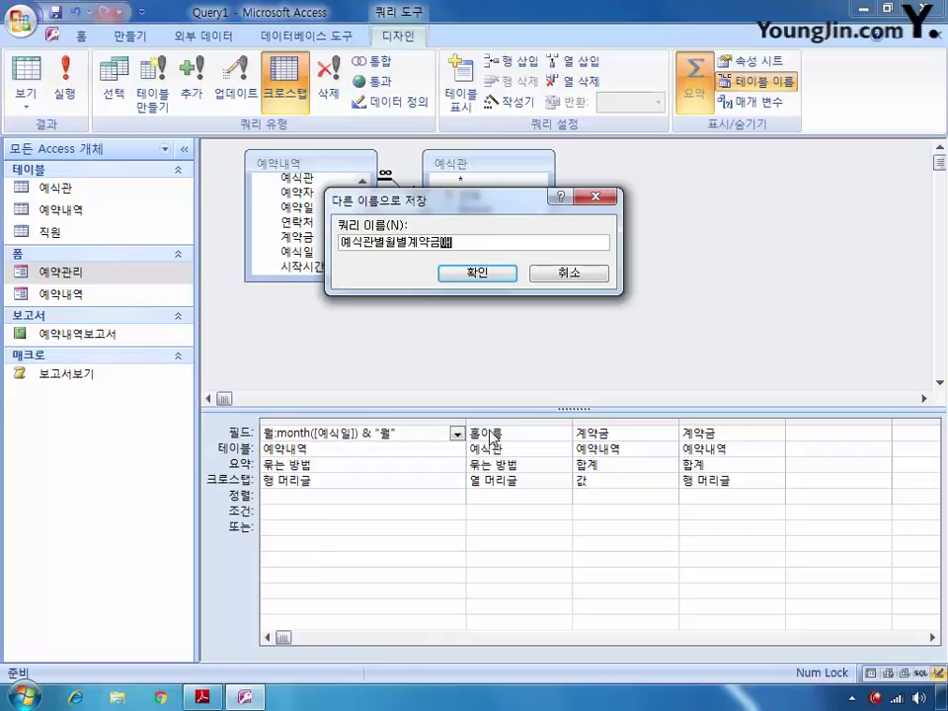
{"action": "type", "text": "액"}
{"action": "key", "text": "Return"}
Create a new query in design view with the 예약내역 table and enlarge its field list to show every field
{"action": "left_click", "coordinate": [110, 36]}
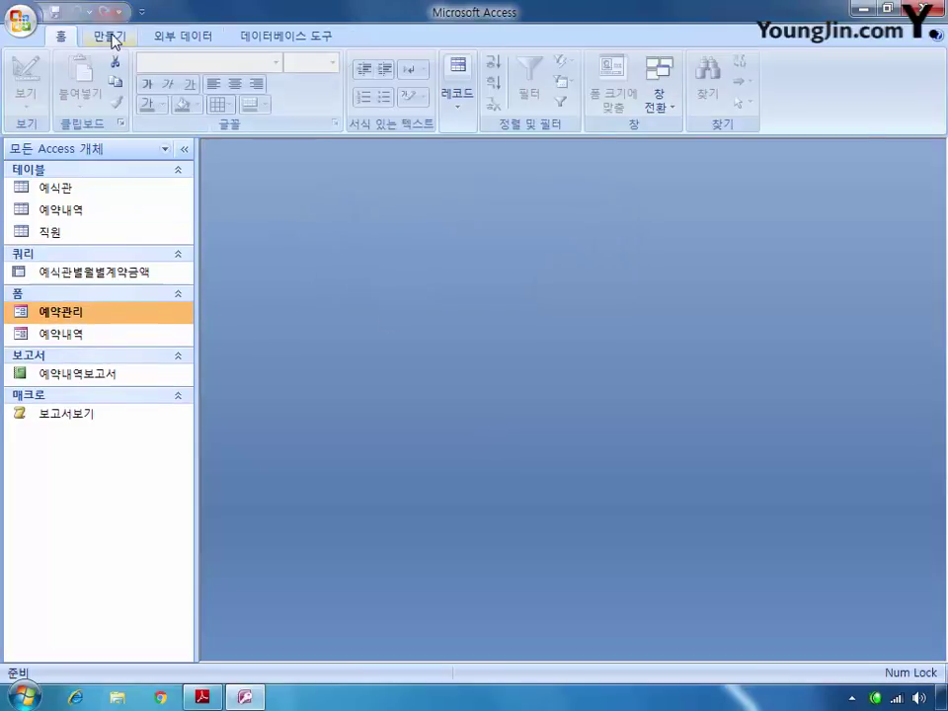
{"action": "left_click", "coordinate": [809, 84]}
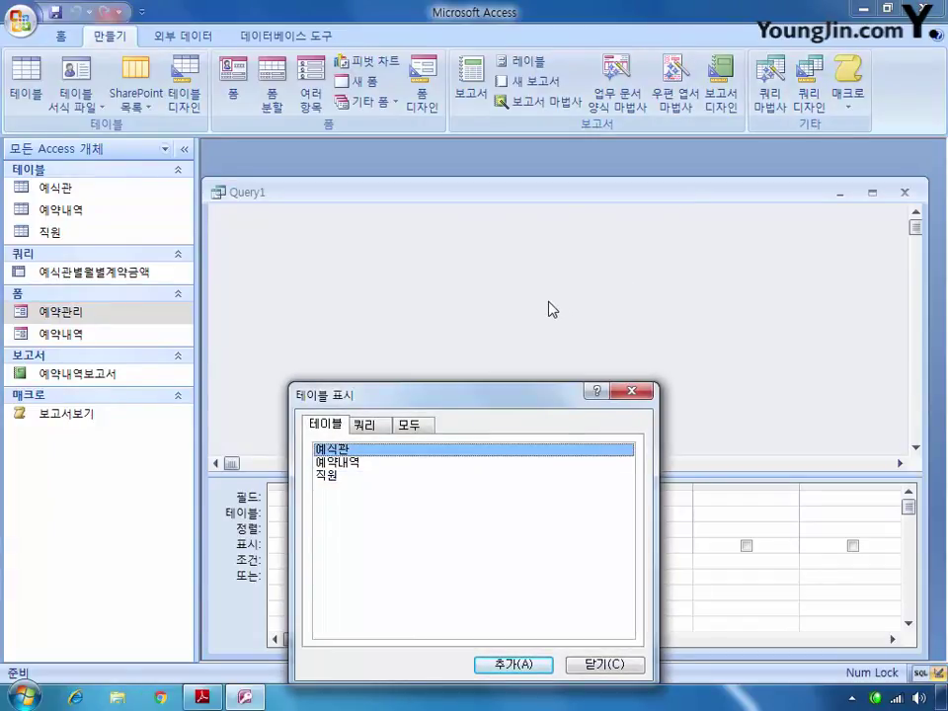
{"action": "double_click", "coordinate": [351, 461]}
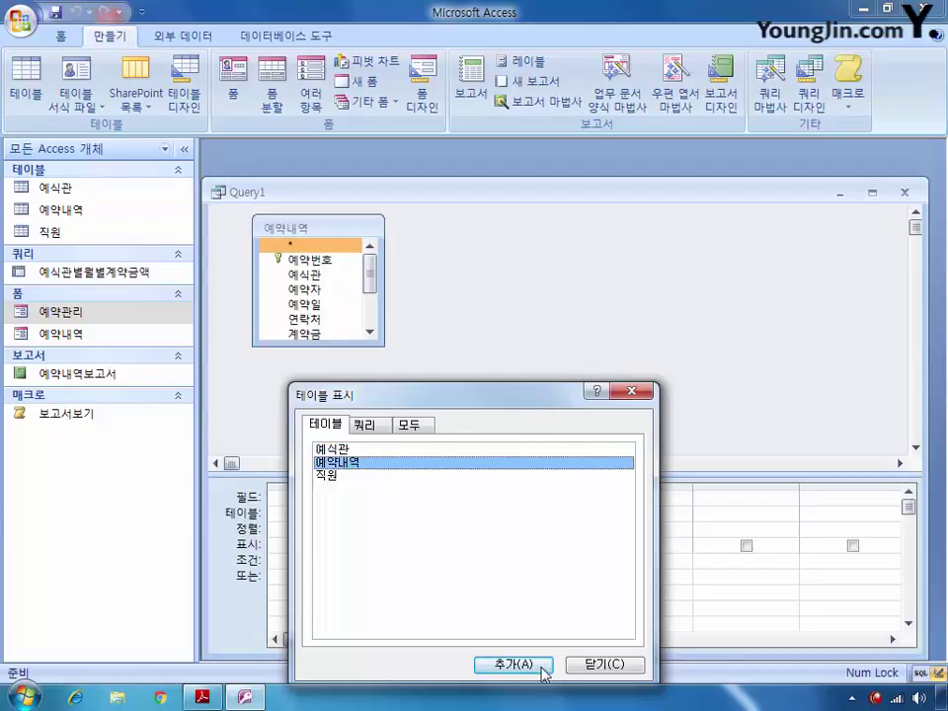
{"action": "left_click", "coordinate": [598, 663]}
{"action": "left_click_drag", "start_coordinate": [343, 344], "coordinate": [333, 427]}
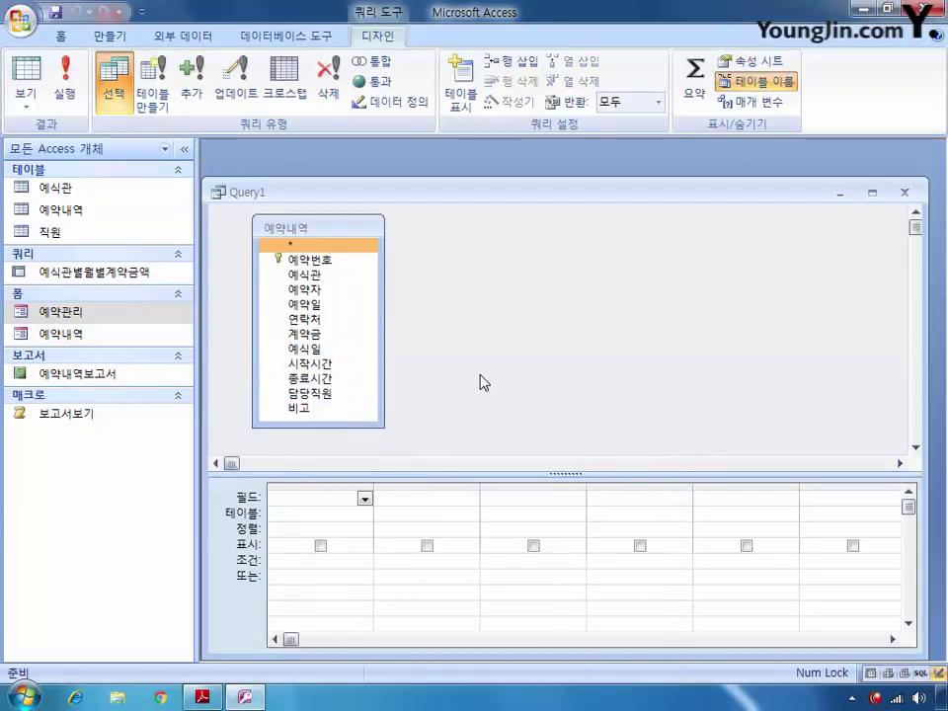
Add the 예약번호, 예약자, 연락처, 예식일 and 담당직원 fields of 예약내역 to the query grid
{"action": "left_click", "coordinate": [322, 261]}
{"action": "double_click", "coordinate": [322, 263]}
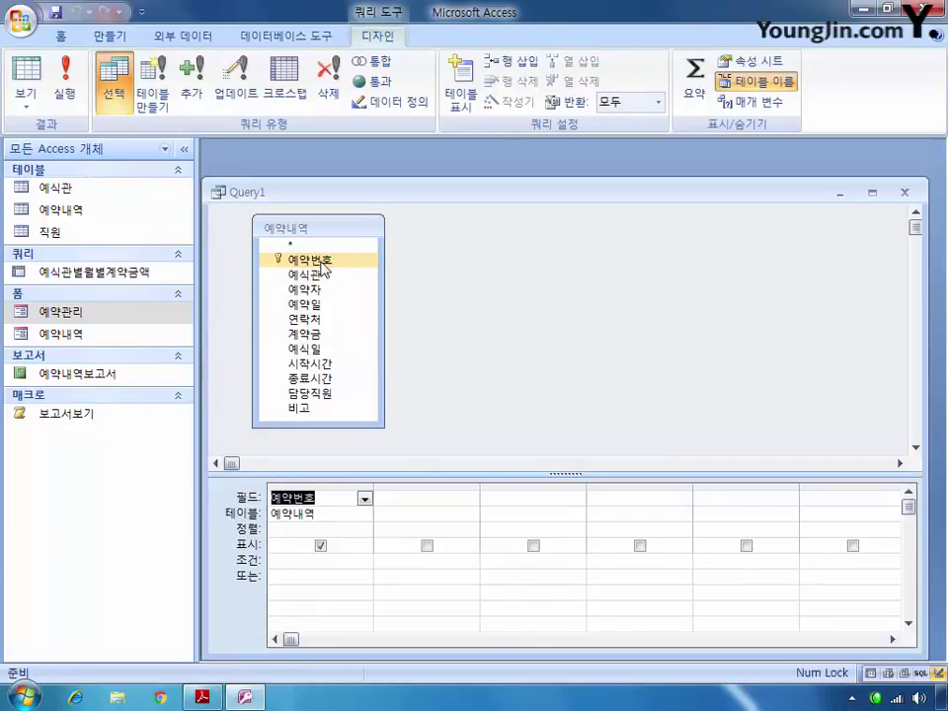
{"action": "double_click", "coordinate": [322, 291]}
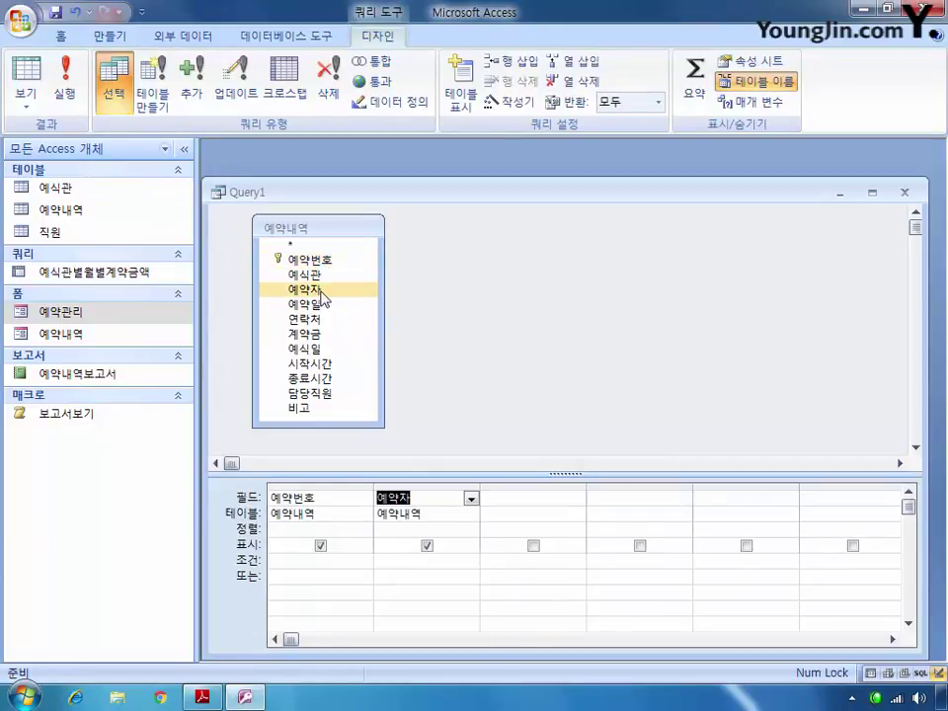
{"action": "double_click", "coordinate": [317, 320]}
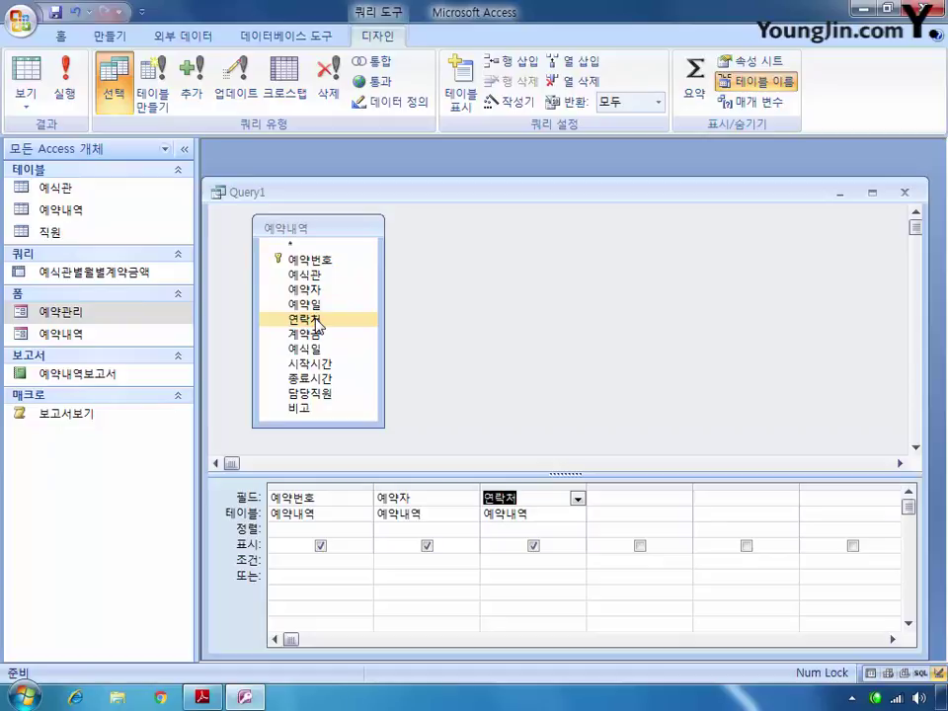
{"action": "double_click", "coordinate": [339, 351]}
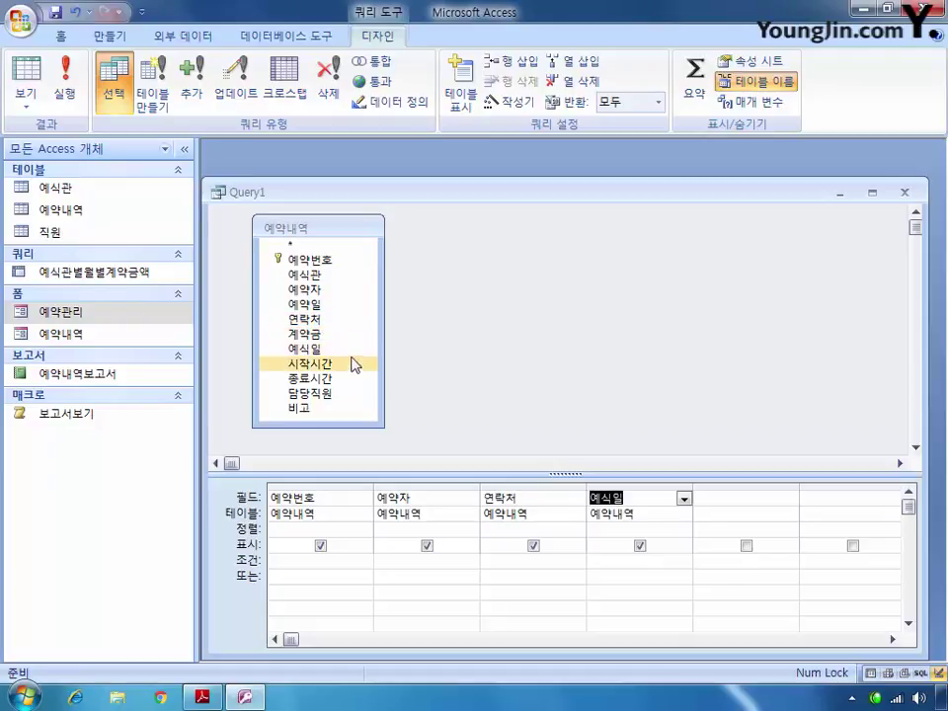
{"action": "double_click", "coordinate": [332, 395]}
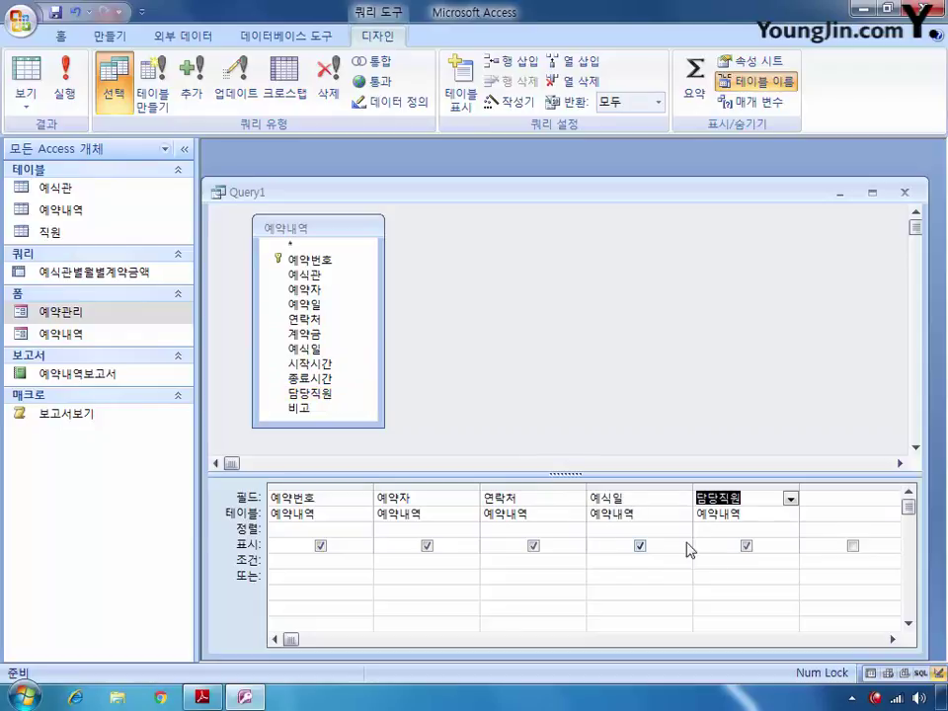
Exclude the 담당직원 column from the query output and set its criterion to the parameter [담당직원 번호 입력]
{"action": "left_click", "coordinate": [747, 547]}
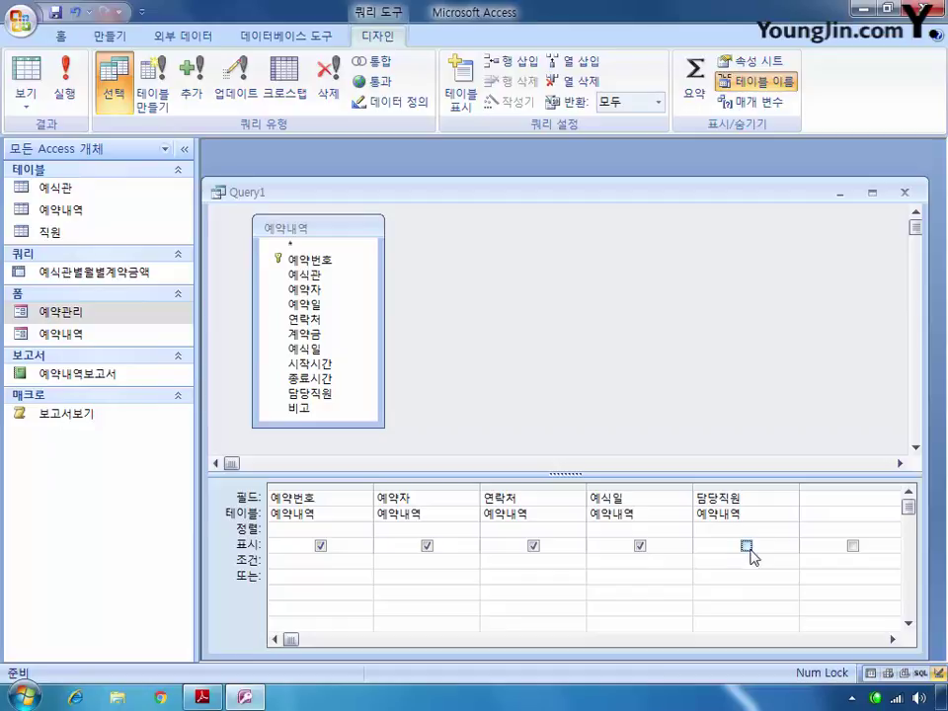
{"action": "left_click", "coordinate": [720, 563]}
{"action": "type", "text": "[담당직우"}
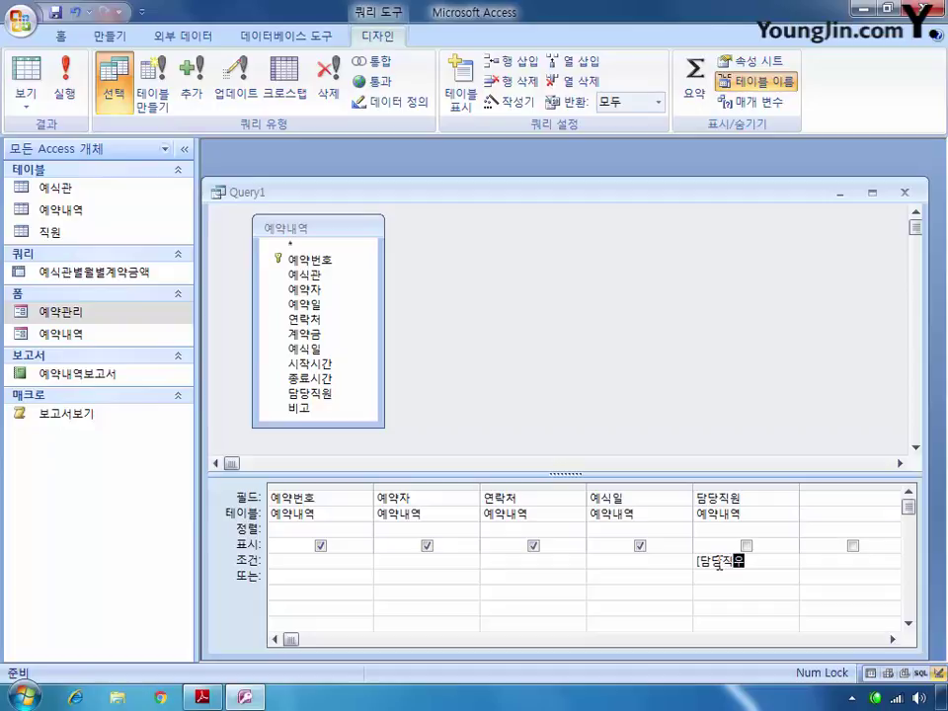
{"action": "type", "text": " 번호 입"}
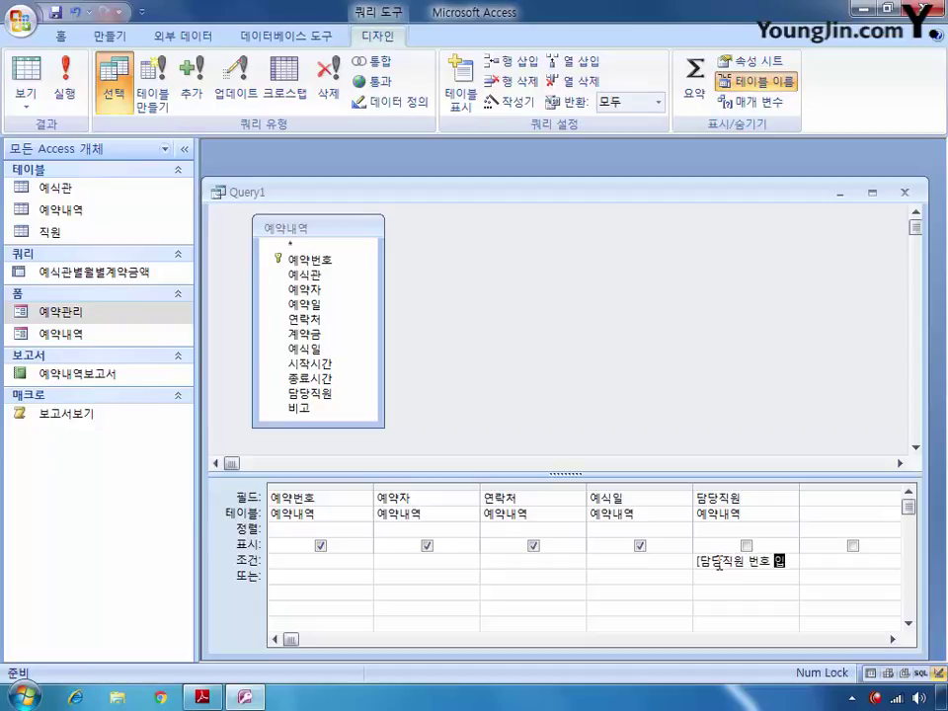
{"action": "type", "text": "력]"}
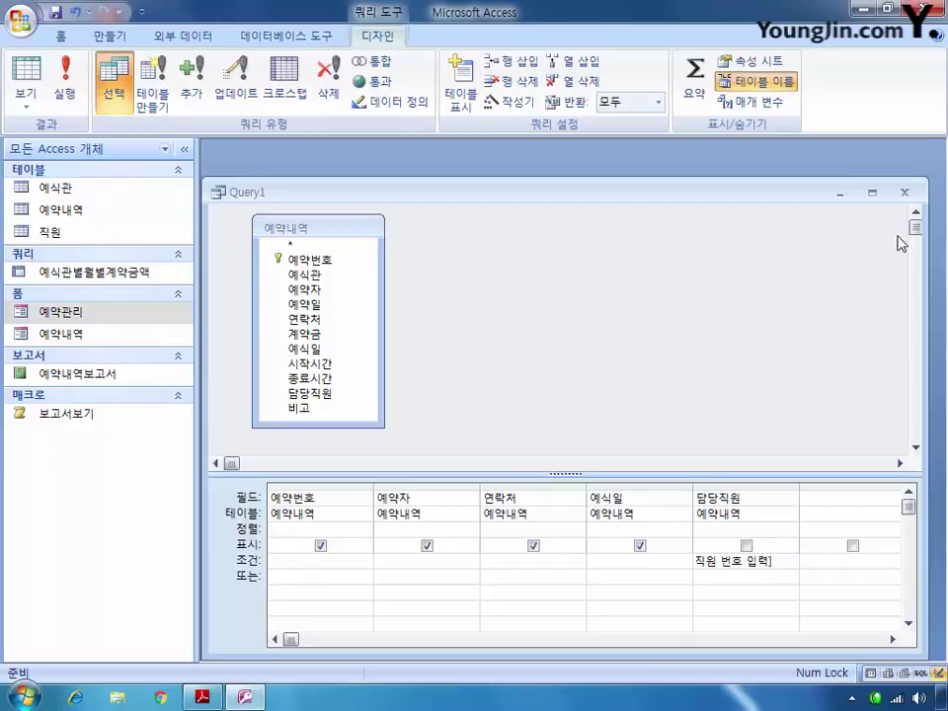
Close the parameter query, saving it under the name 담당자예약조회
{"action": "left_click", "coordinate": [904, 193]}
{"action": "left_click", "coordinate": [405, 395]}
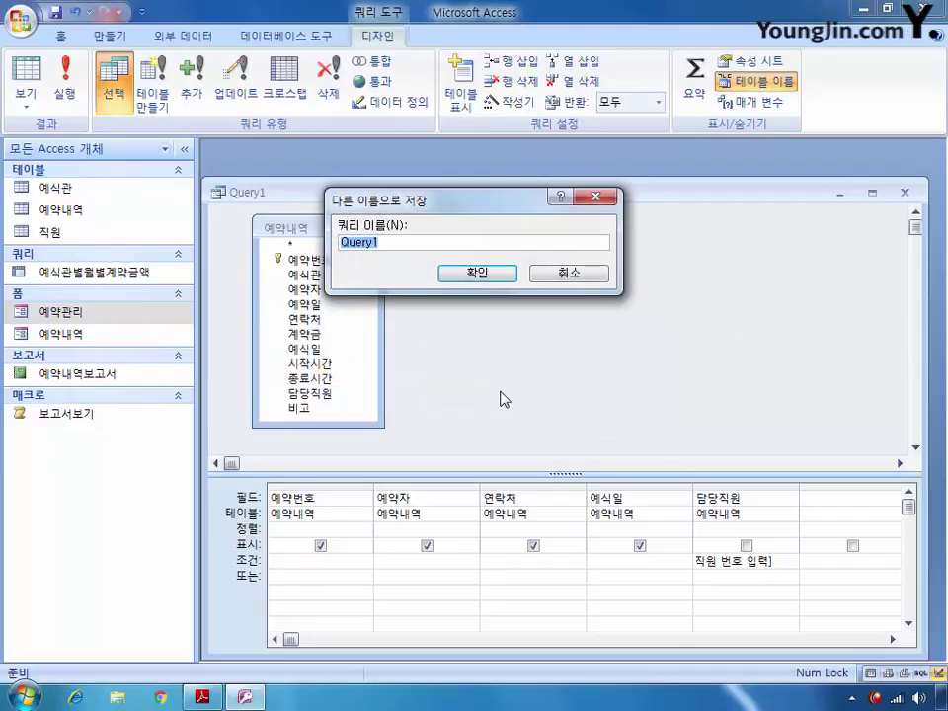
{"action": "type", "text": "담당자별"}
{"action": "type", "text": "약조회"}
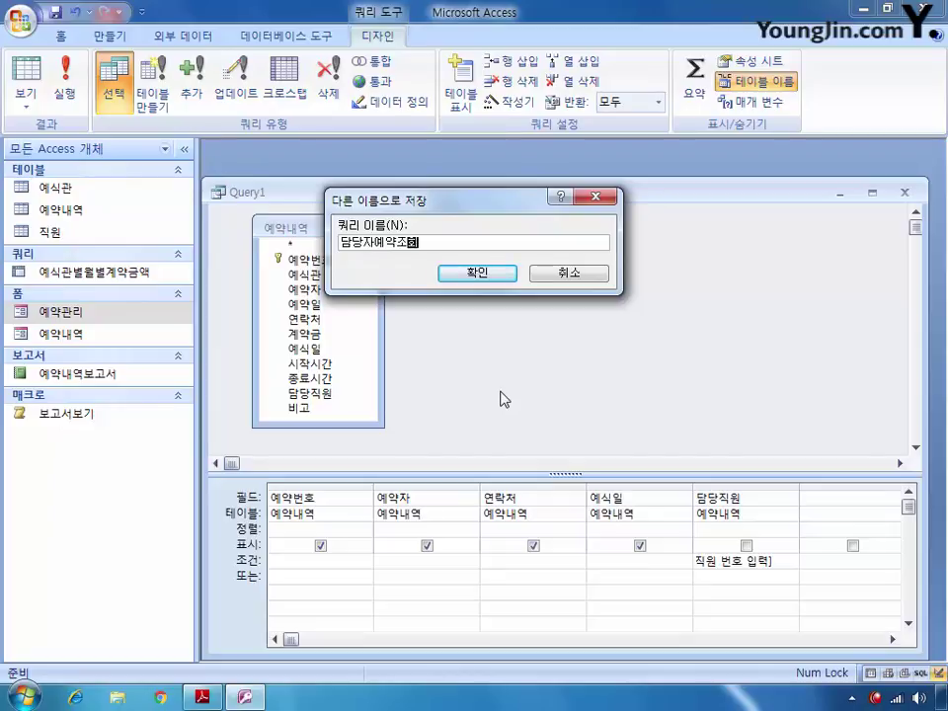
{"action": "key", "text": "Return"}
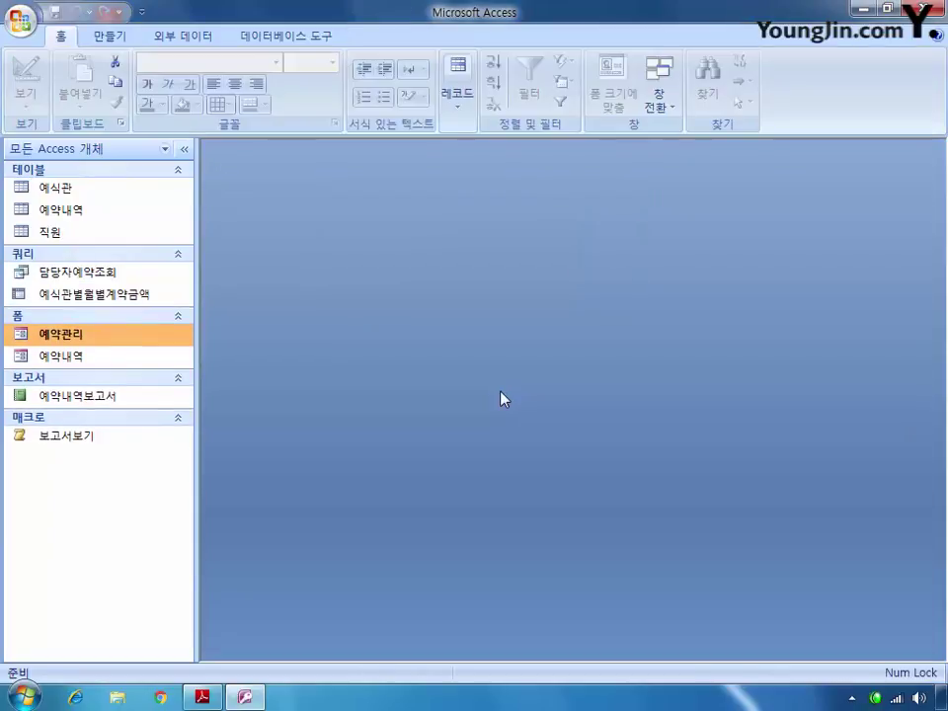
Create another query in design view with the 직원 and 예약내역 tables, enlarging the 예약내역 field list to show every field
{"action": "left_click", "coordinate": [110, 35]}
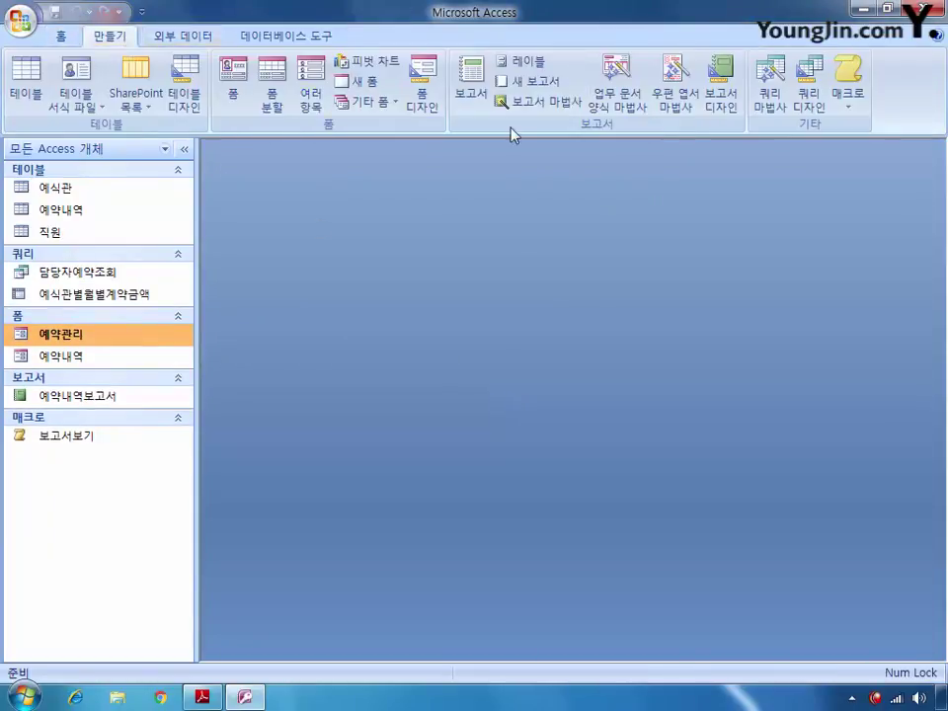
{"action": "left_click", "coordinate": [810, 99]}
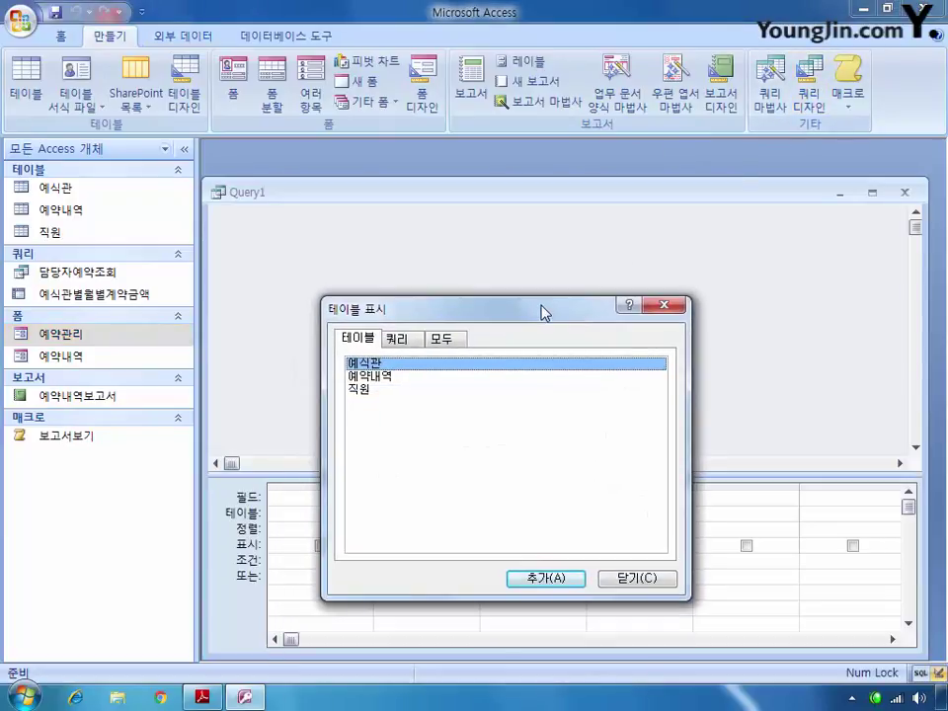
{"action": "double_click", "coordinate": [355, 390]}
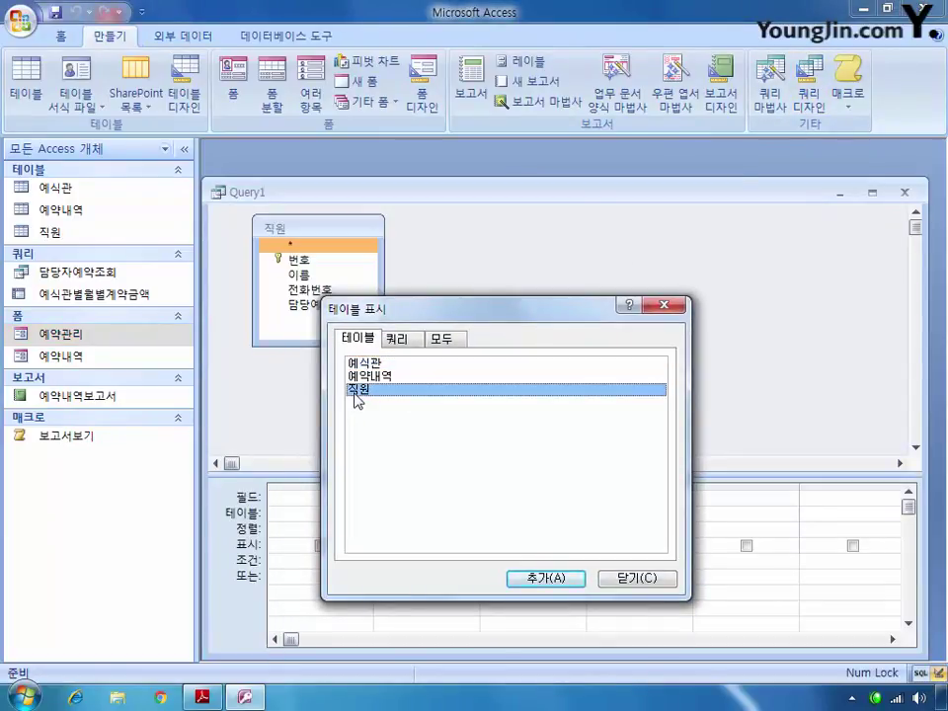
{"action": "double_click", "coordinate": [383, 379]}
{"action": "left_click", "coordinate": [652, 577]}
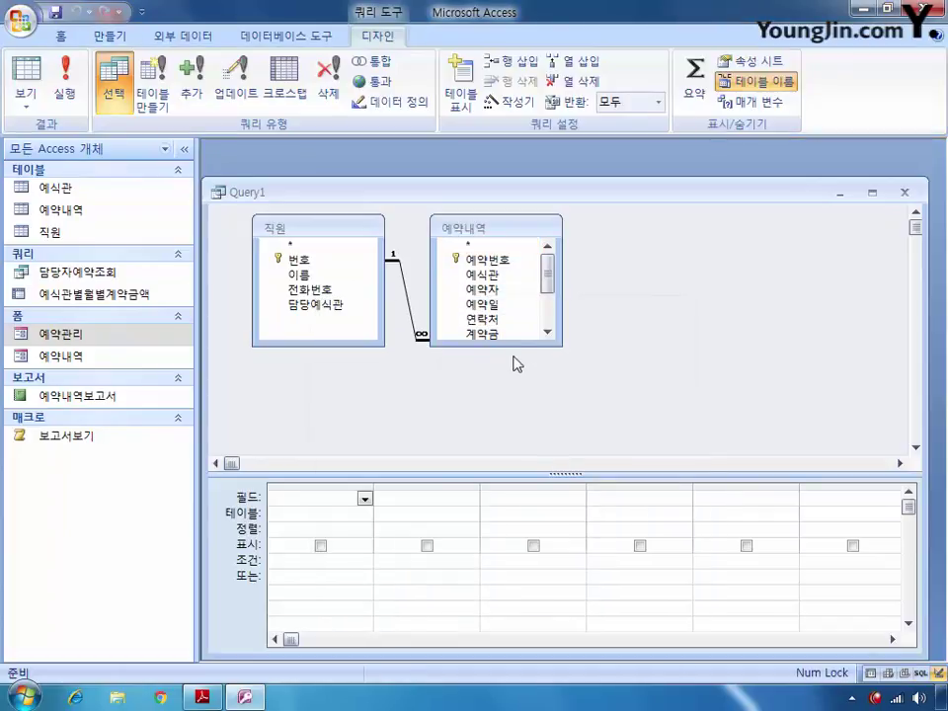
{"action": "left_click_drag", "start_coordinate": [517, 343], "coordinate": [513, 431]}
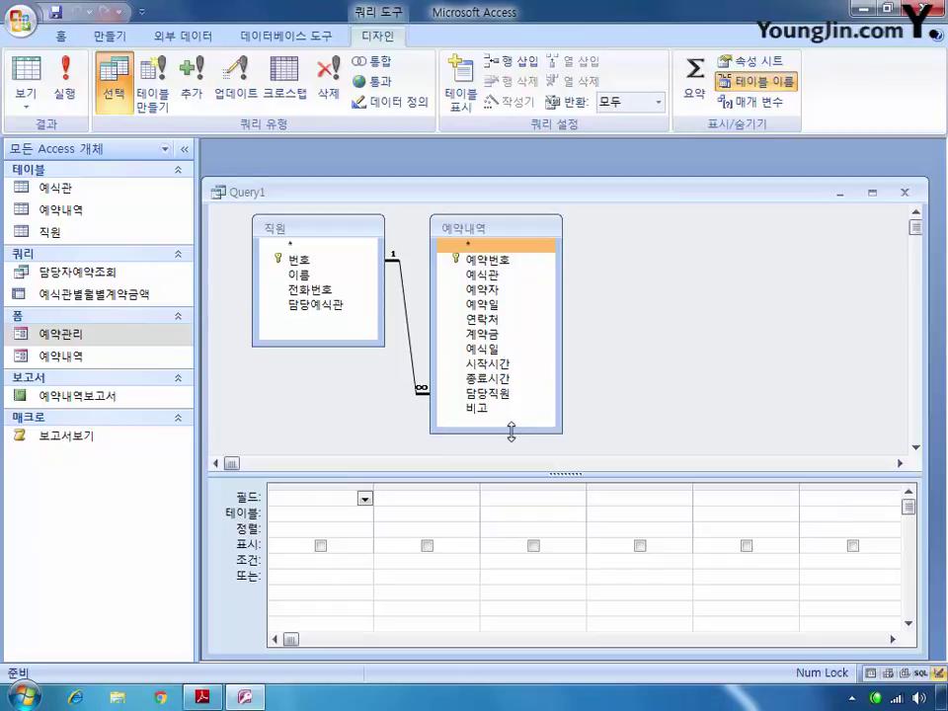
Add 번호, 이름, 전화번호 and 담당예식관 from 직원 plus 담당직원 from 예약내역 to the query grid
{"action": "double_click", "coordinate": [314, 274]}
{"action": "double_click", "coordinate": [313, 275]}
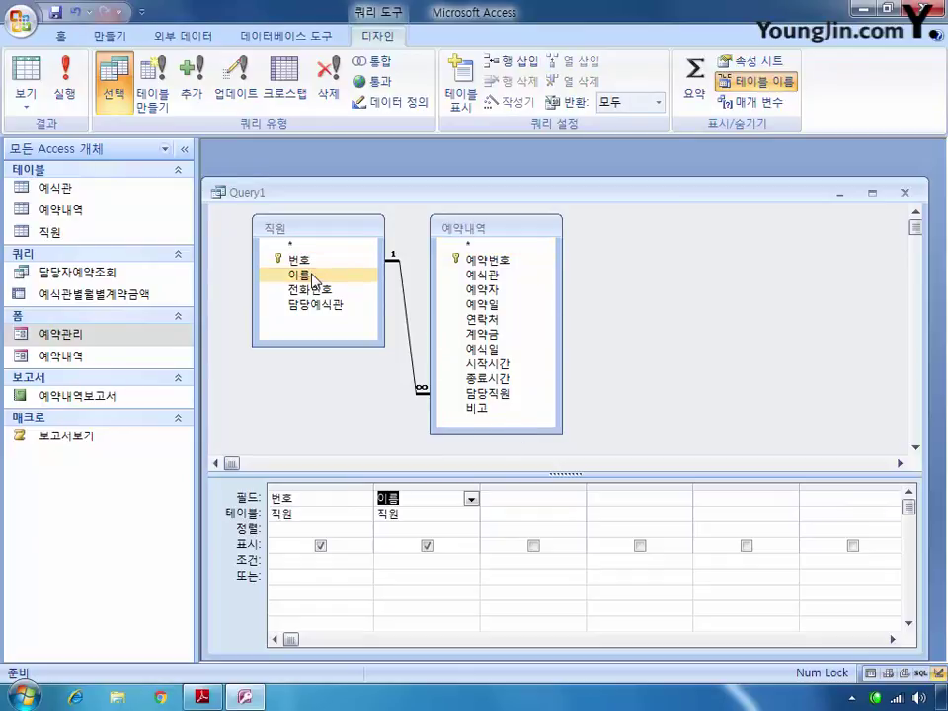
{"action": "double_click", "coordinate": [334, 290]}
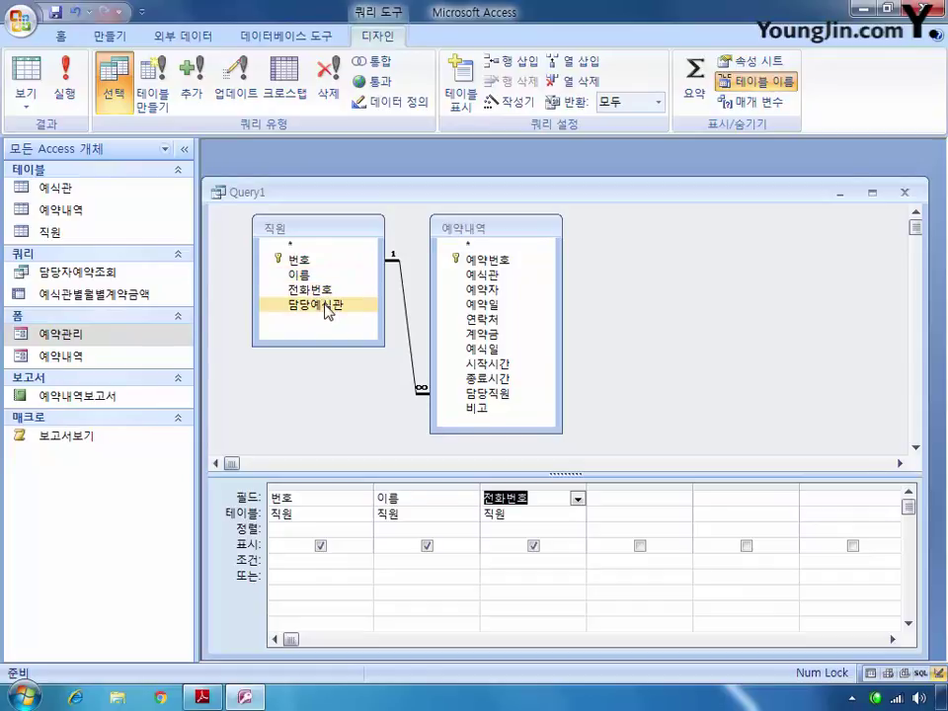
{"action": "double_click", "coordinate": [327, 306]}
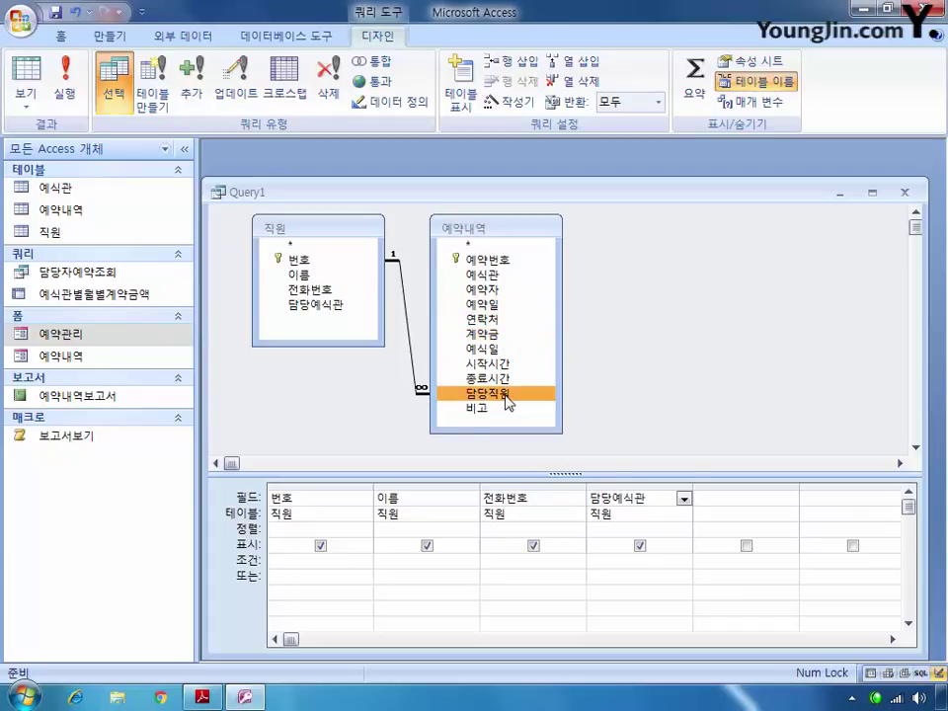
{"action": "double_click", "coordinate": [512, 394]}
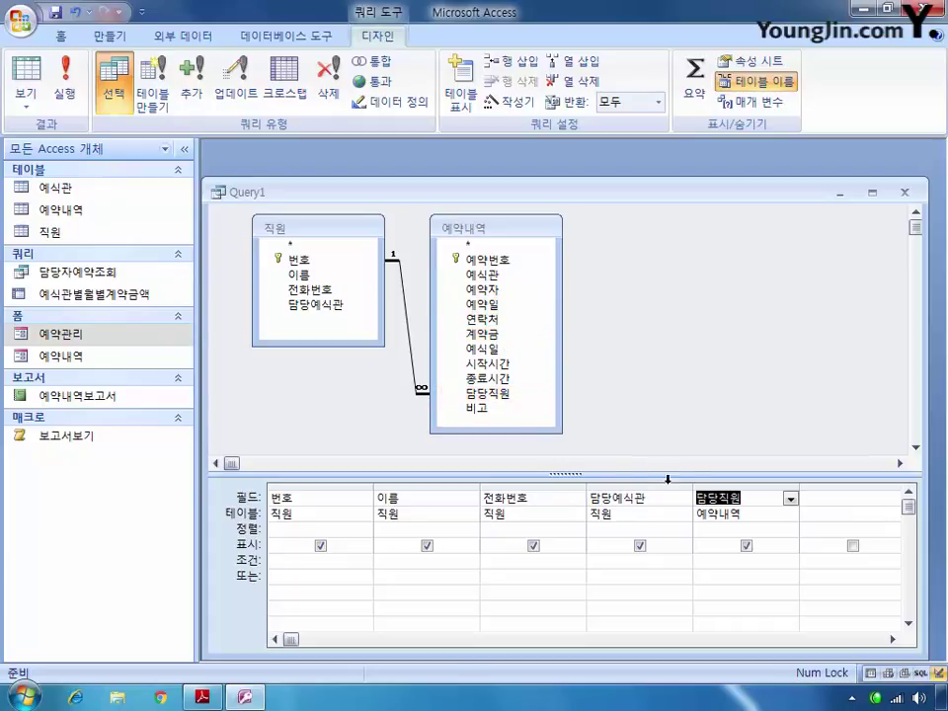
Hide the 담당직원 column from the results and set its criterion to is null
{"action": "left_click", "coordinate": [747, 545]}
{"action": "left_click", "coordinate": [724, 559]}
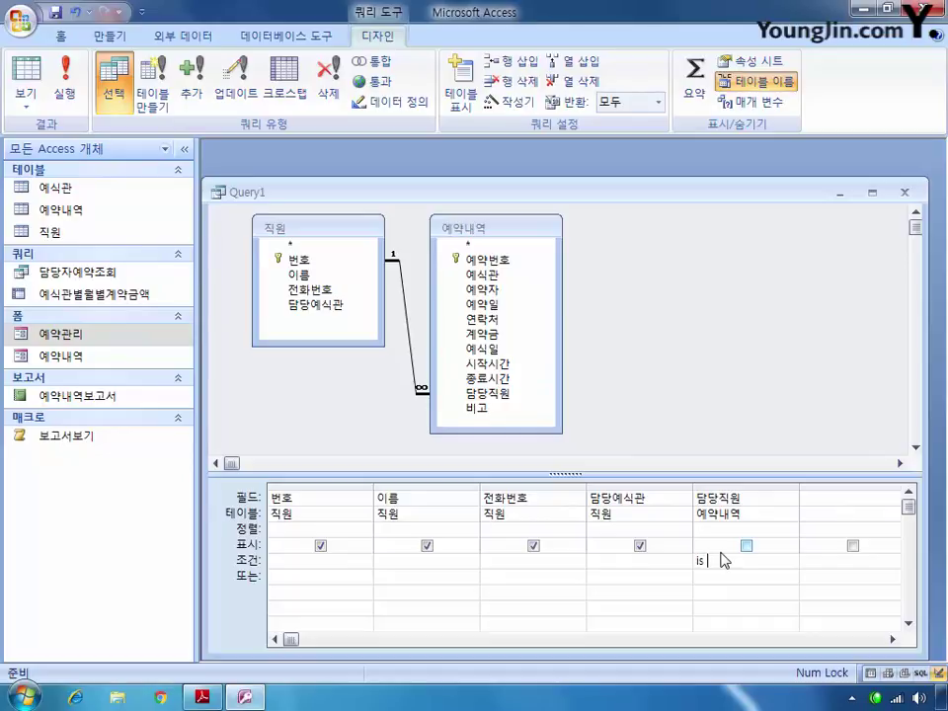
{"action": "type", "text": "is null"}
Close the unassigned-staff query, saving it under the name 예약없는 직원목록
{"action": "left_click", "coordinate": [905, 192]}
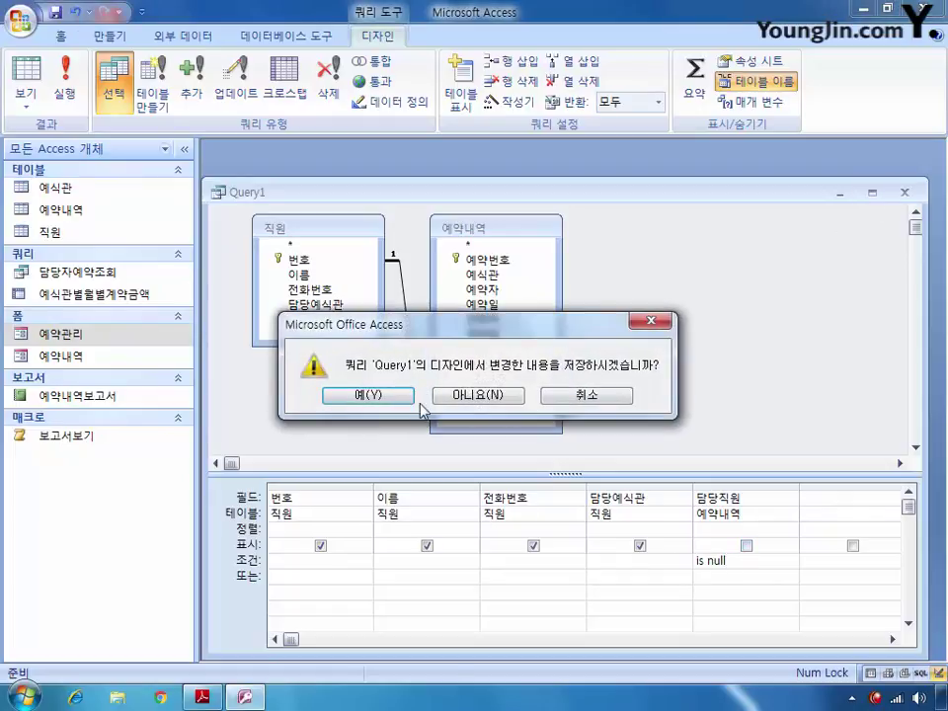
{"action": "left_click", "coordinate": [367, 395]}
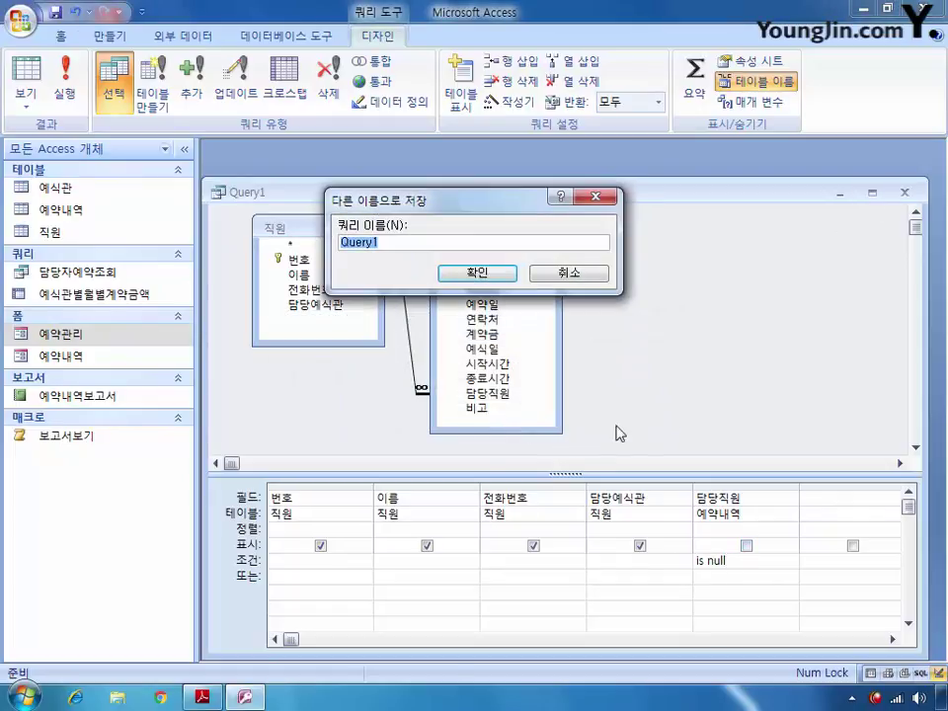
{"action": "type", "text": "ㄷ"}
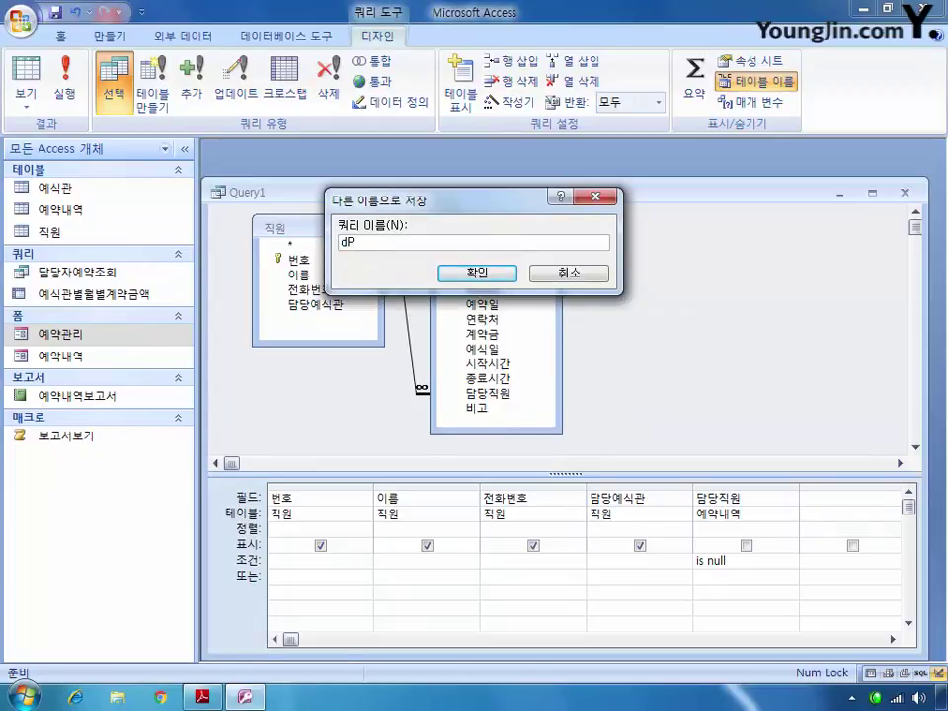
{"action": "type", "text": "예약"}
{"action": "type", "text": "없는 지우"}
{"action": "type", "text": "직원목록"}
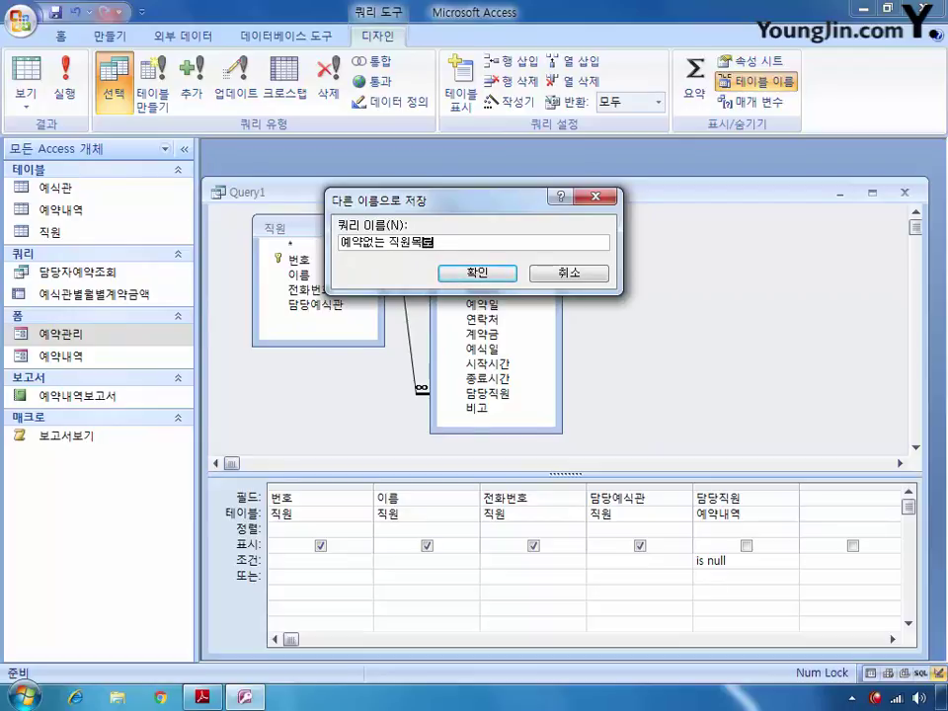
{"action": "key", "text": "Return"}
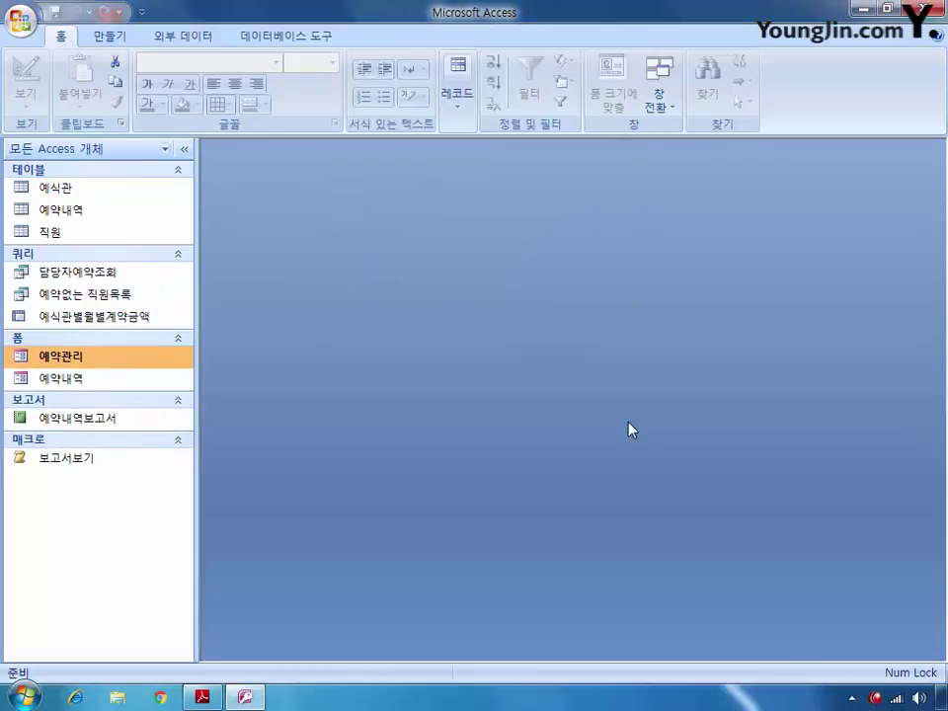